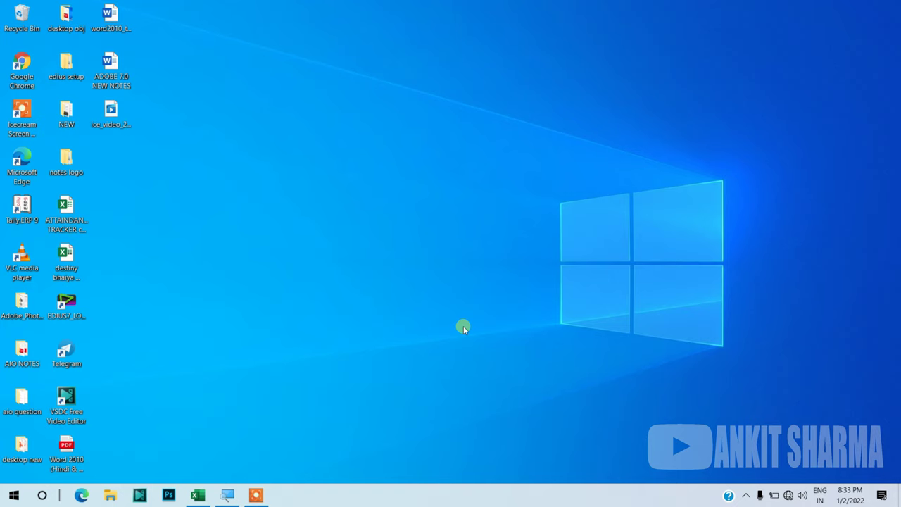
Step: Restore the Book1 Excel window from the taskbar
left_click(197, 495)
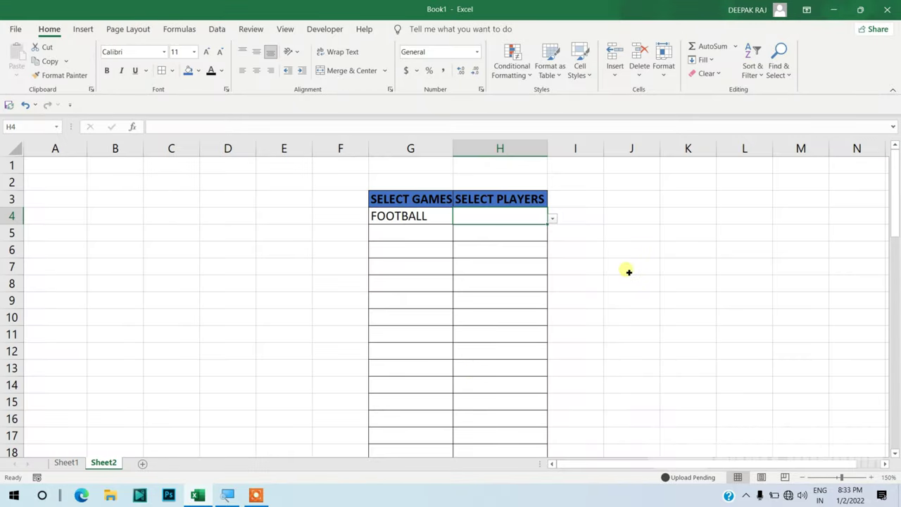
Step: Widen column G slightly and choose a game from G4's drop-down
left_click(626, 267)
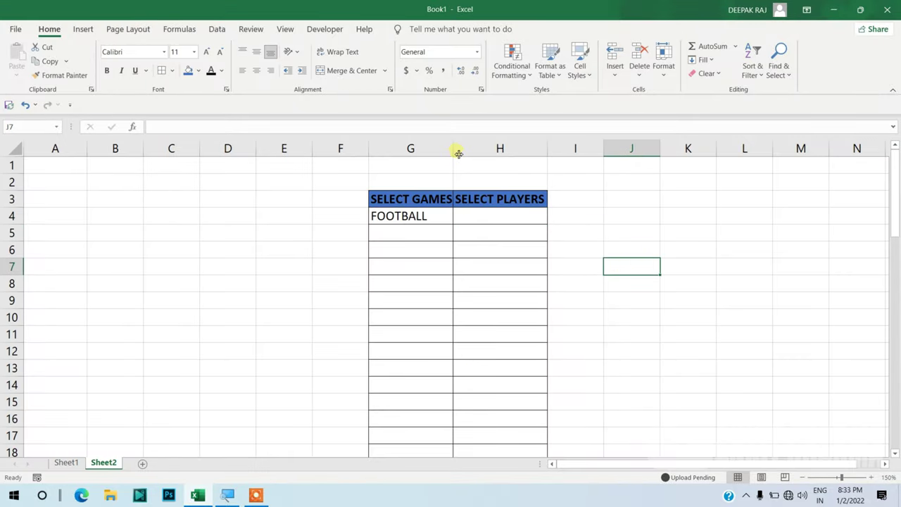
left_click_drag(457, 154, 461, 154)
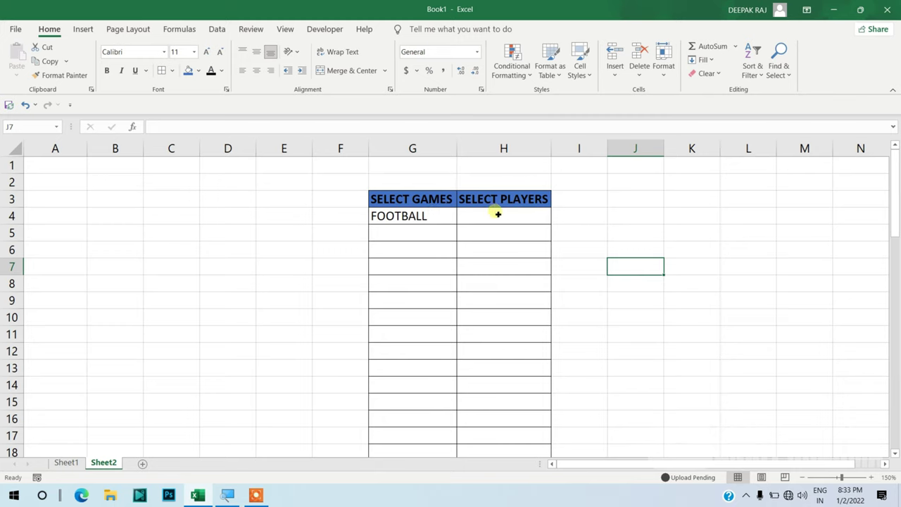
left_click(438, 217)
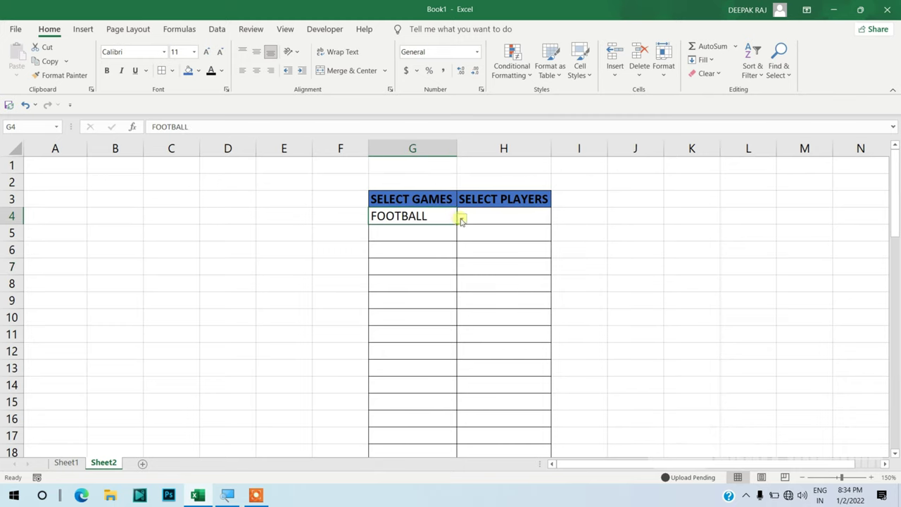
left_click(461, 219)
key("Down")
key("Return")
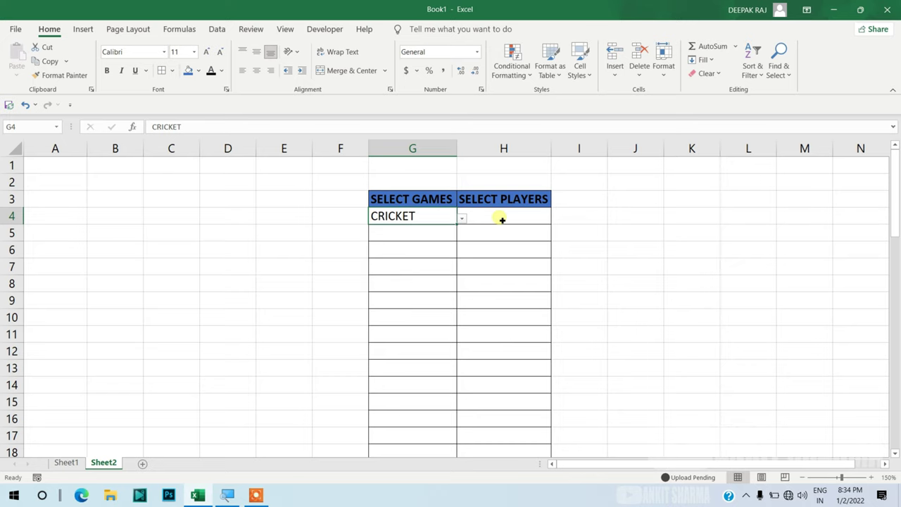
Step: Check H4's dependent player list for the chosen game and close it unchosen
left_click(502, 220)
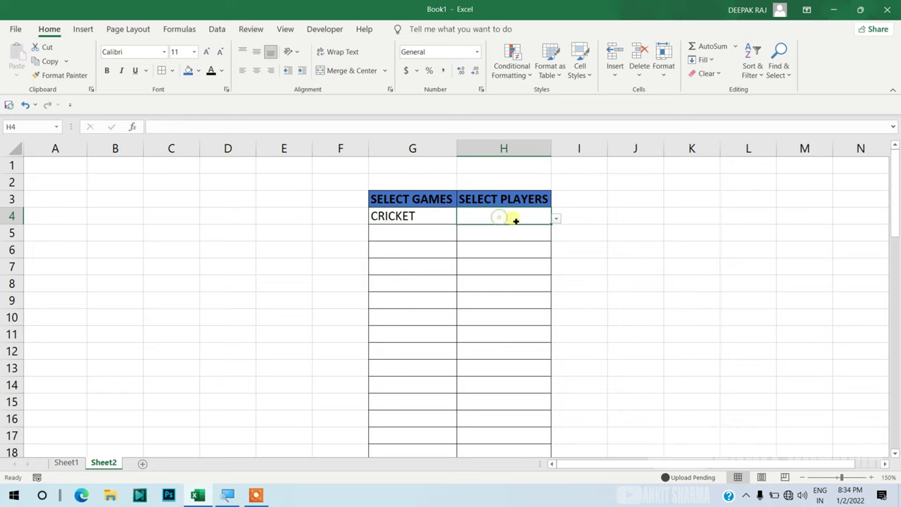
left_click(555, 219)
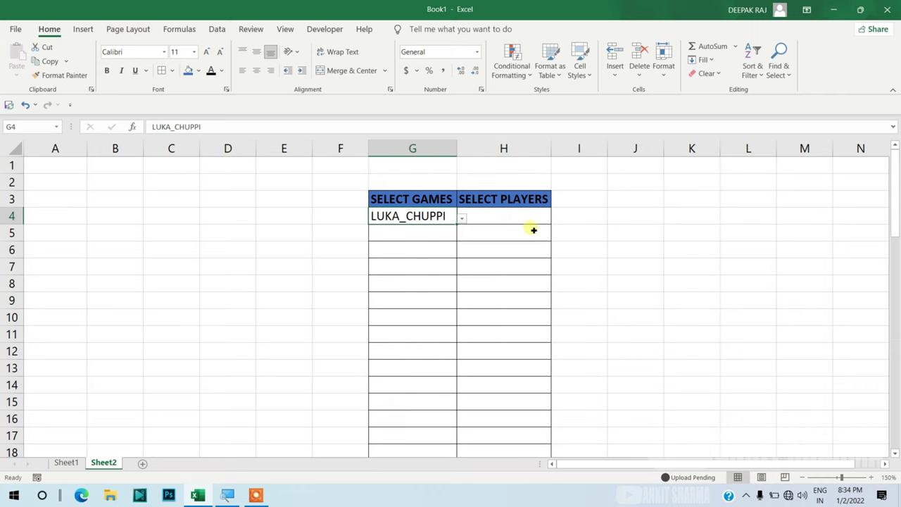
left_click(497, 221)
left_click(556, 220)
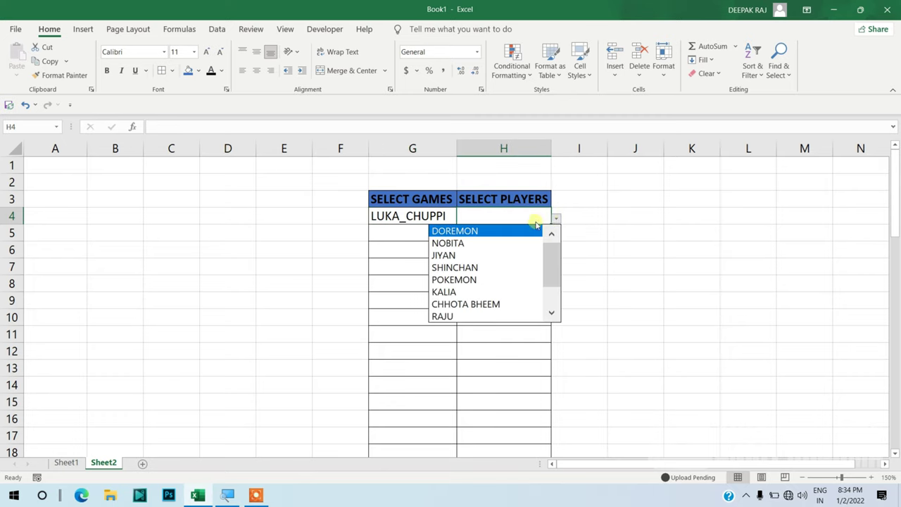
left_click(614, 262)
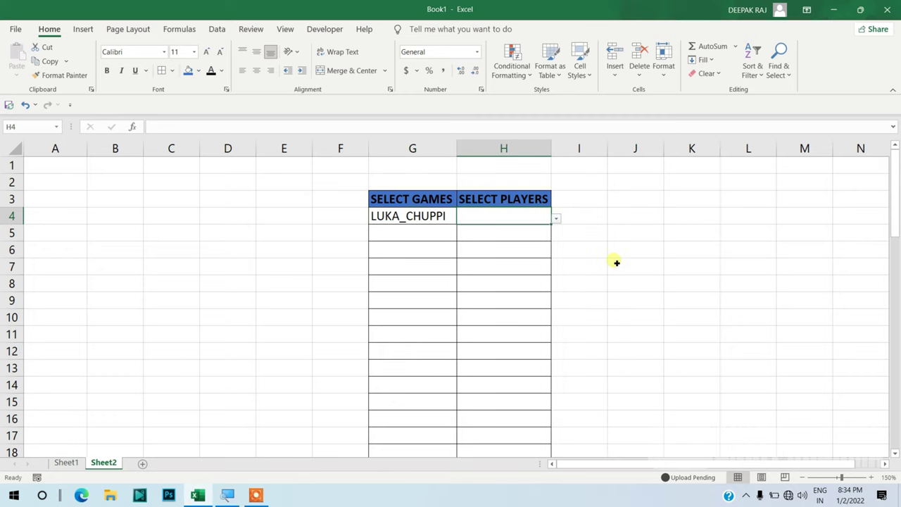
left_click(520, 269)
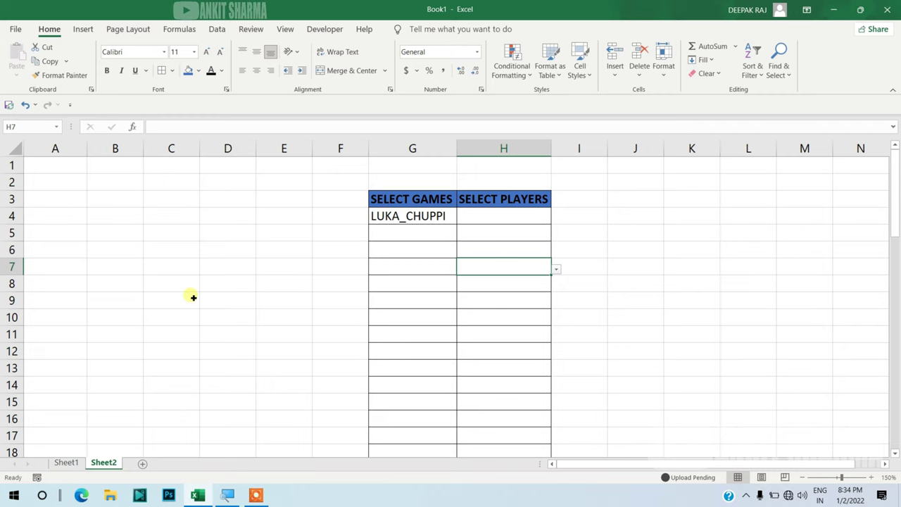
Step: Switch to Sheet1 and zoom in on the players table
left_click(67, 462)
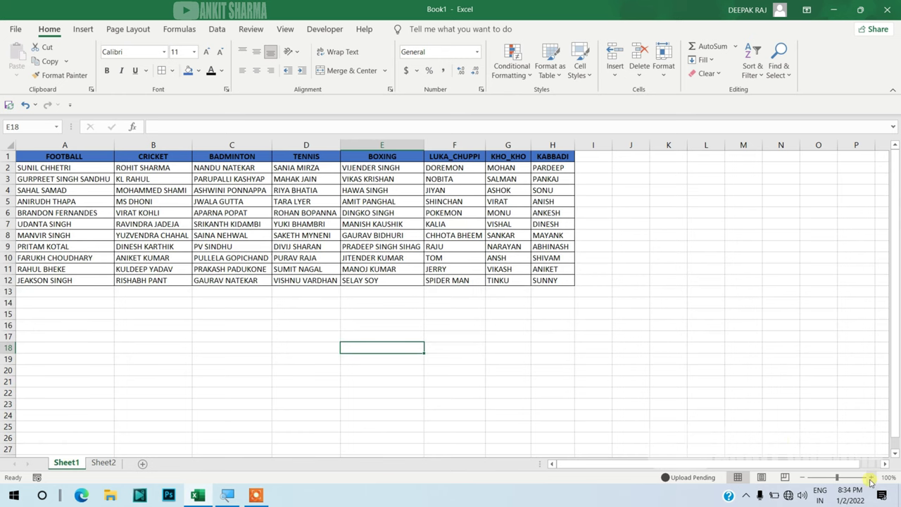
left_click(871, 477)
left_click(871, 478)
left_click(871, 479)
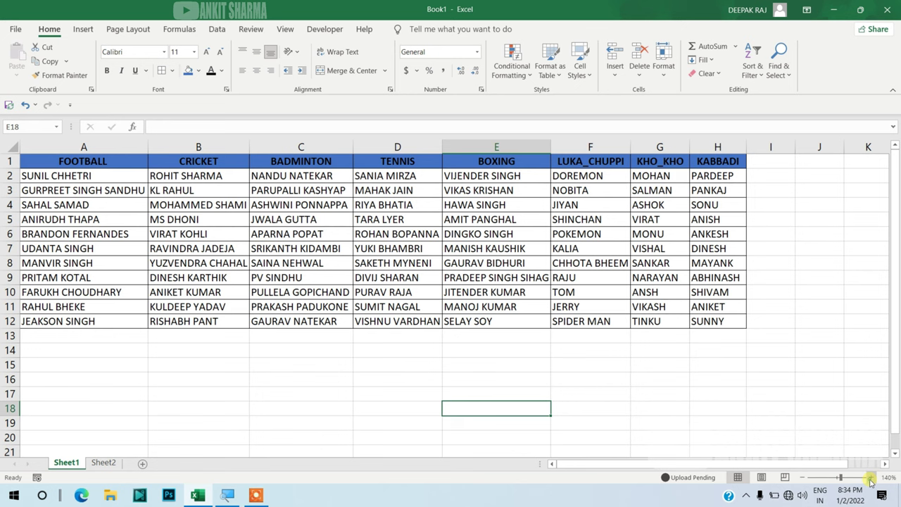
left_click(872, 479)
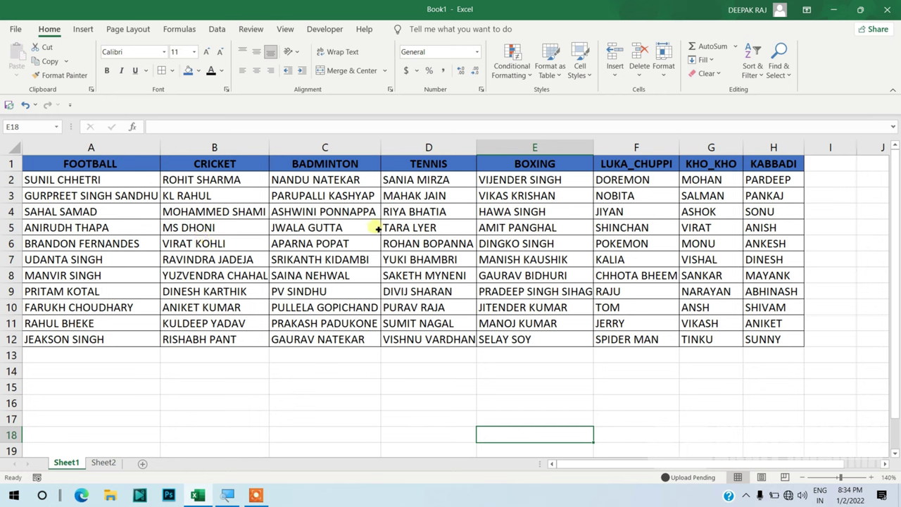
Step: Check Sheet2's G4 games list, then return to Sheet1 and select the KABBADI column
left_click(104, 462)
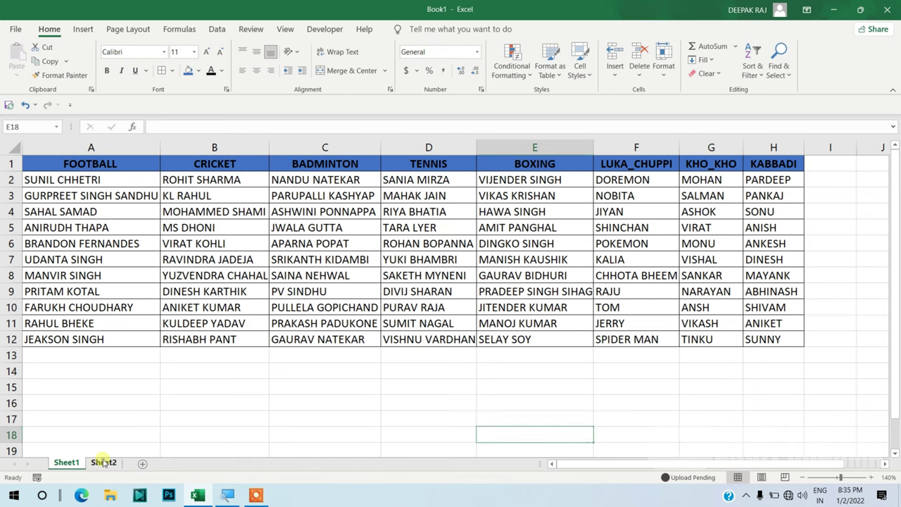
left_click(438, 214)
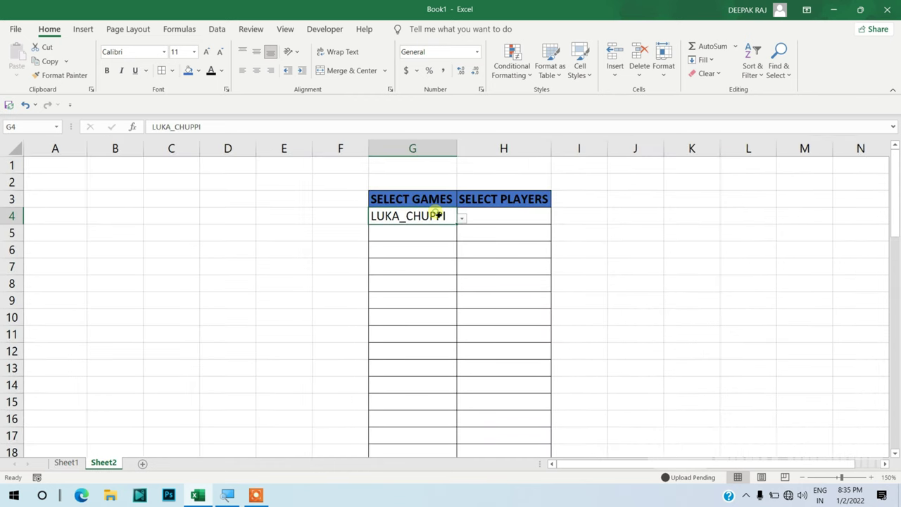
left_click(461, 219)
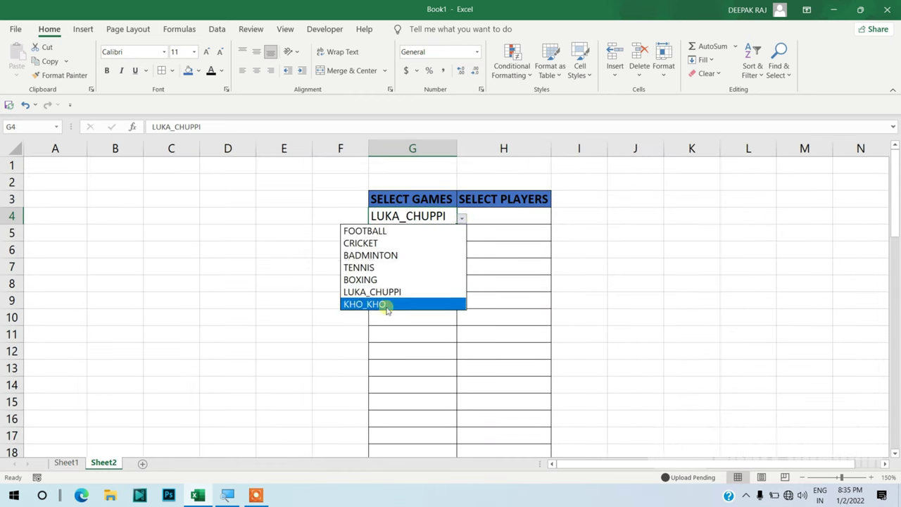
left_click(66, 461)
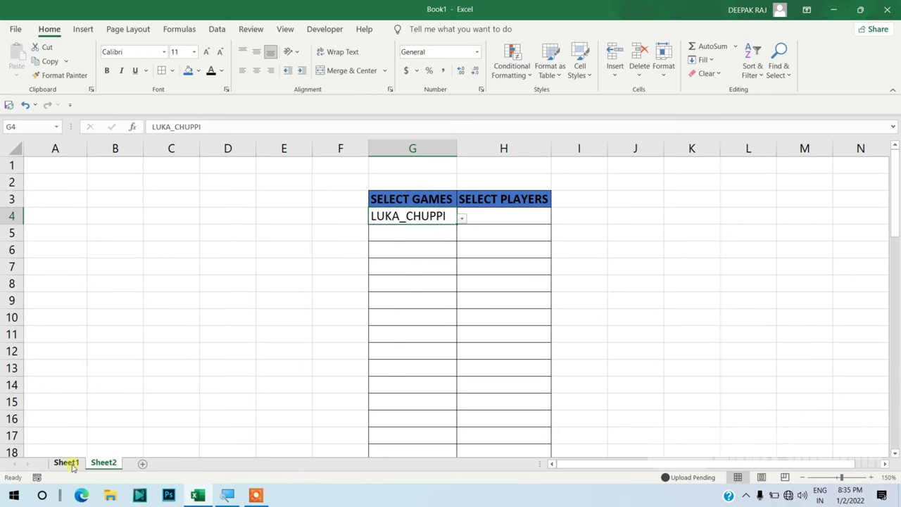
left_click(68, 463)
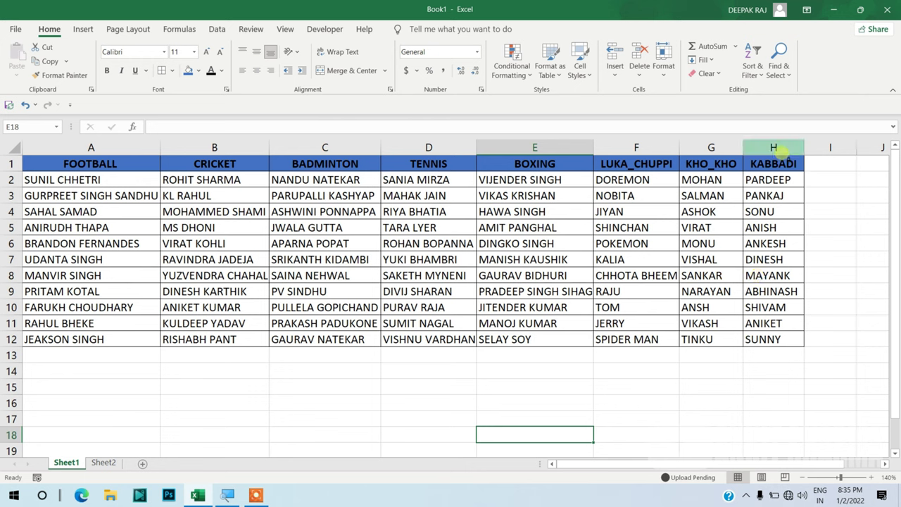
left_click(784, 154)
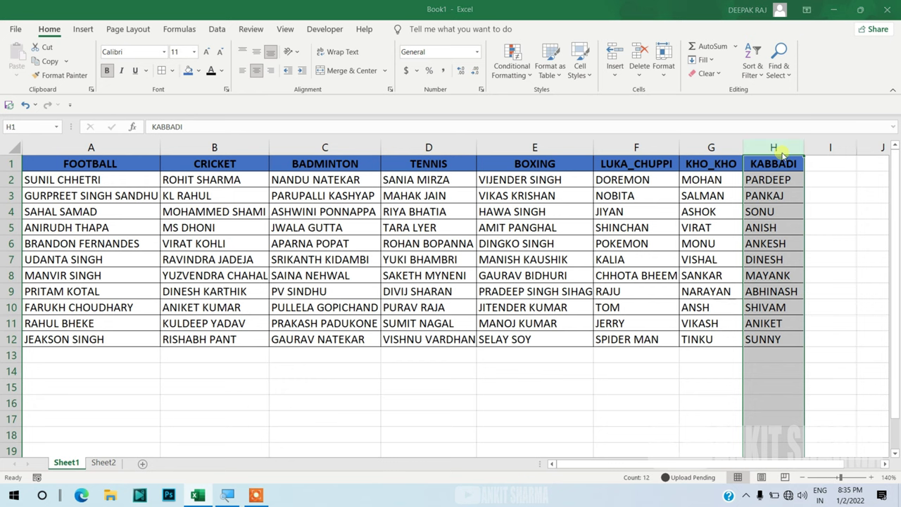
Step: Name the KABBADI column from its top-row heading with Ctrl+Shift+F3, then show the Formulas tools
key("ctrl+shift+F3")
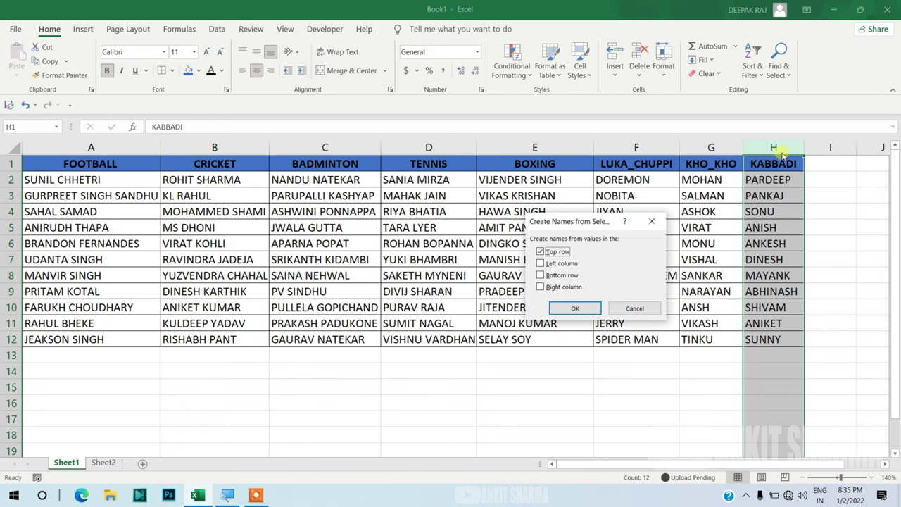
left_click(651, 221)
left_click(216, 28)
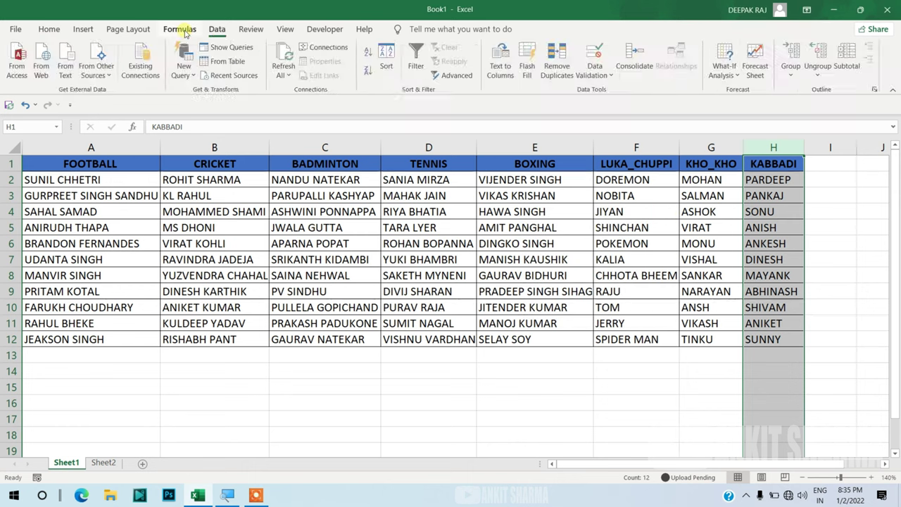
left_click(181, 28)
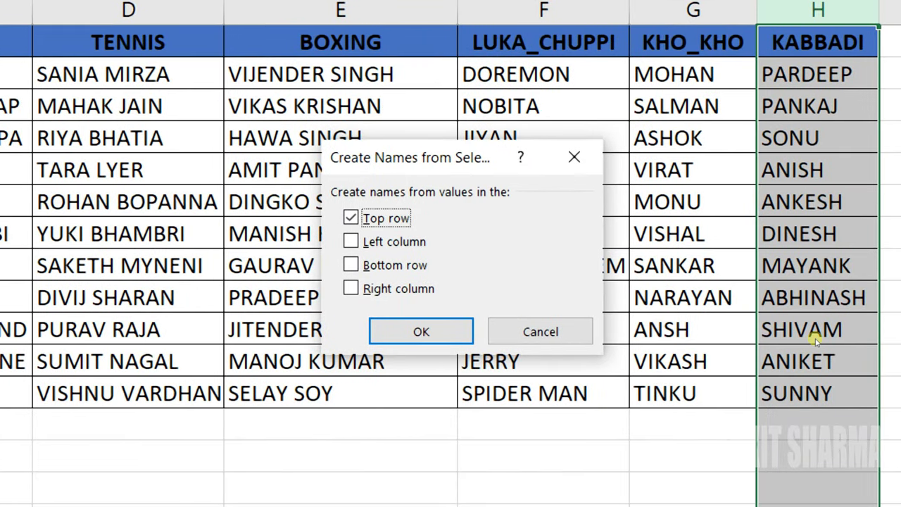
left_click(574, 319)
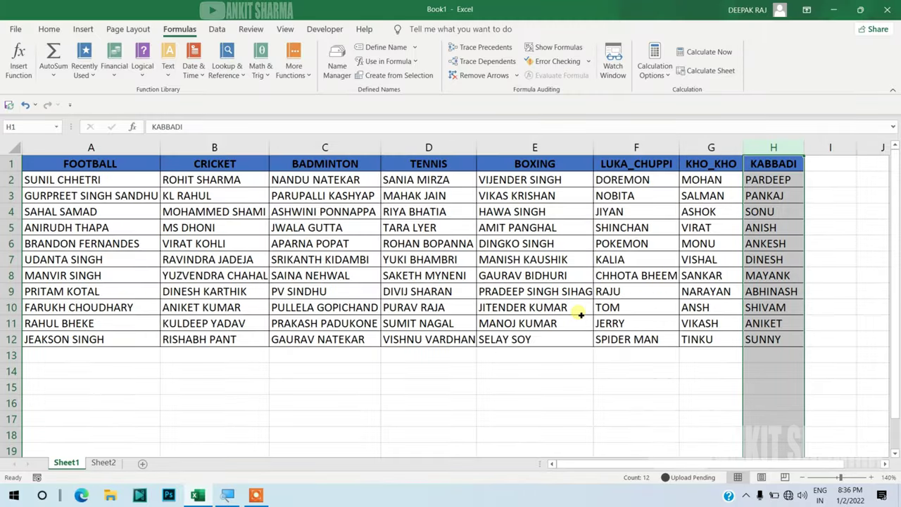
Step: Review the eight game names in Name Manager, then return to Sheet2
left_click(341, 72)
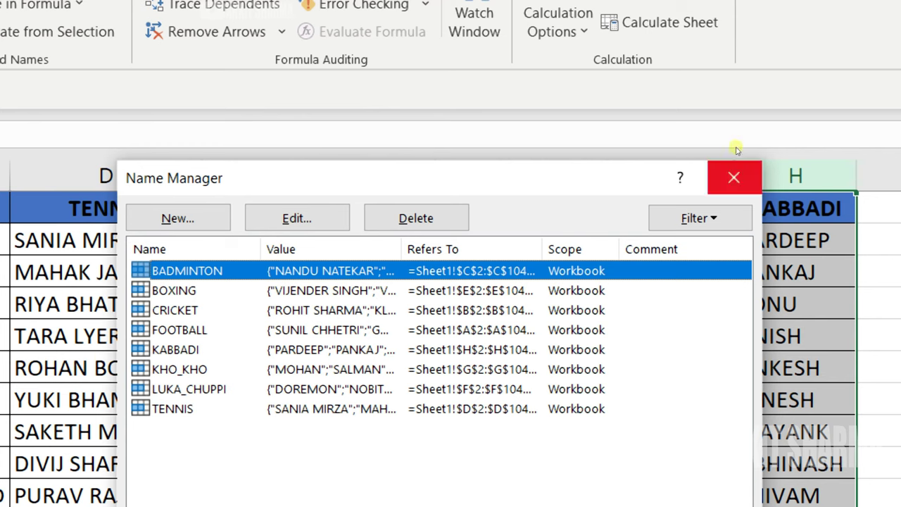
left_click(734, 177)
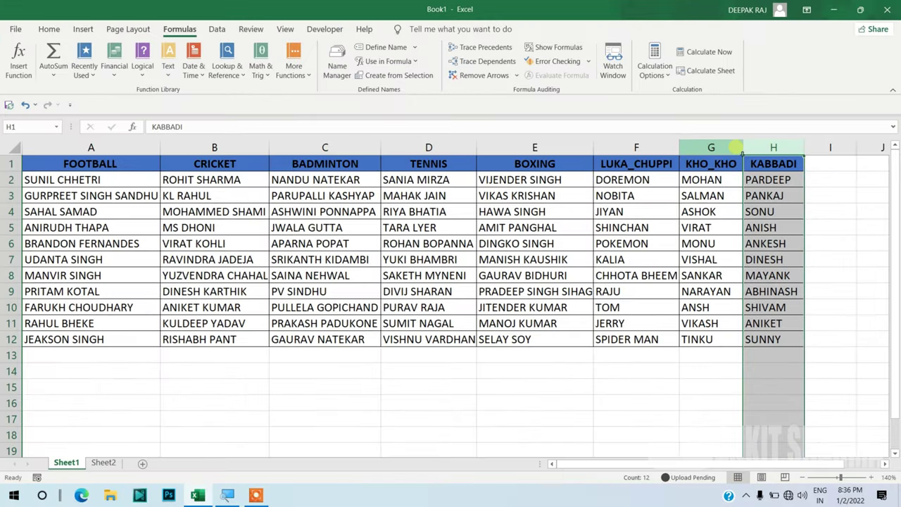
left_click(104, 463)
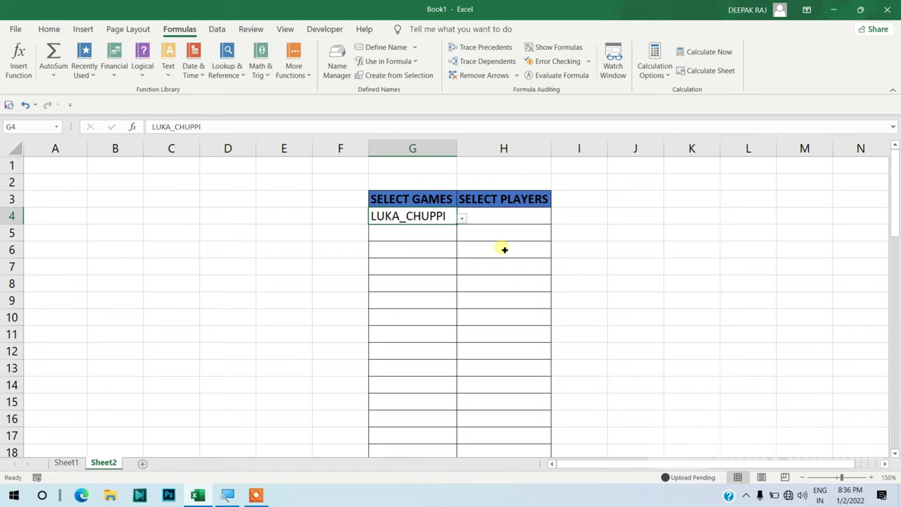
Step: Copy the G3:H3 headers to K3:L3 and autofit column K
left_click(430, 198)
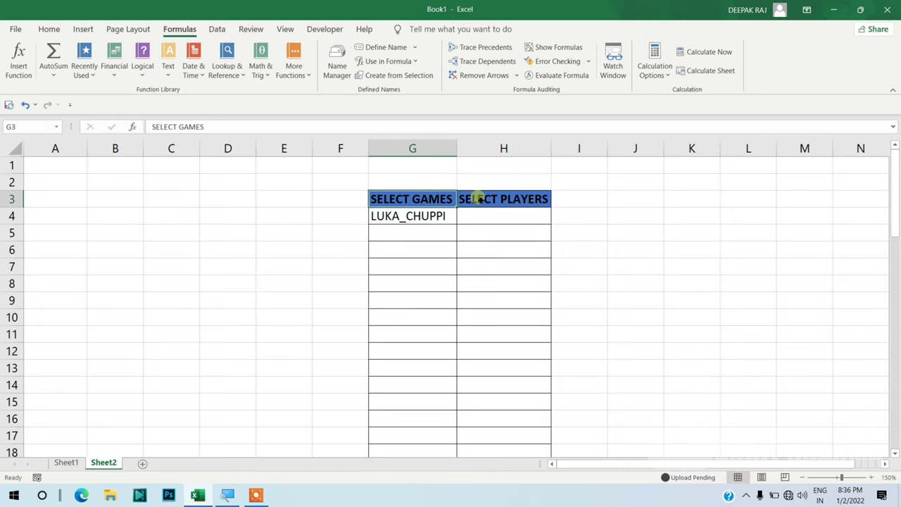
left_click_drag(478, 199, 495, 198)
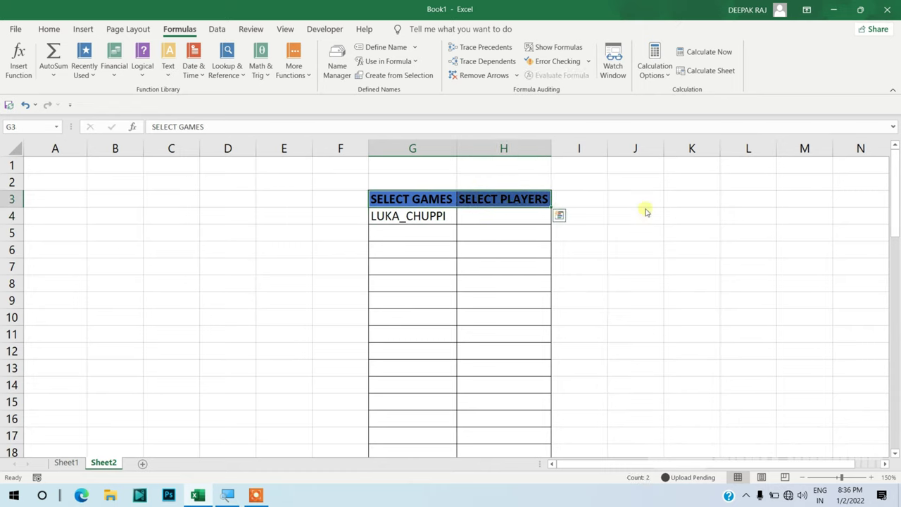
left_click_drag(551, 204, 525, 204)
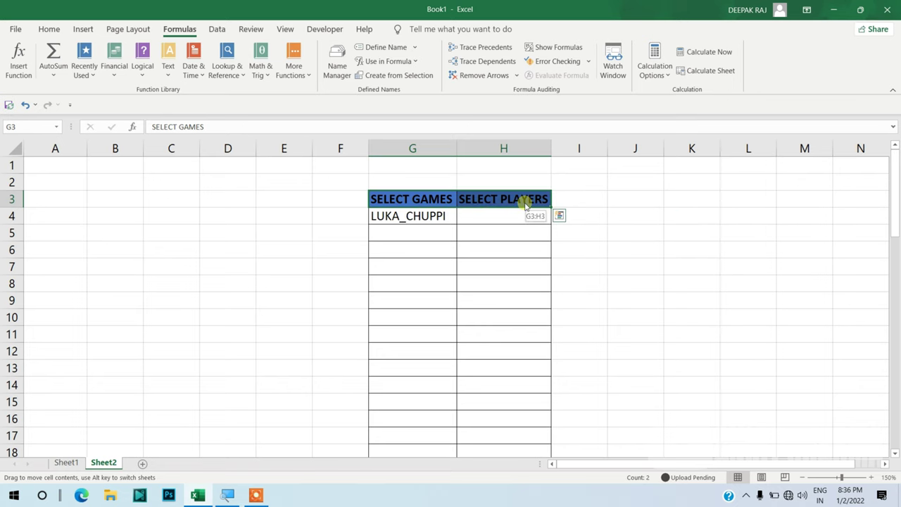
left_click_drag(525, 204, 729, 195)
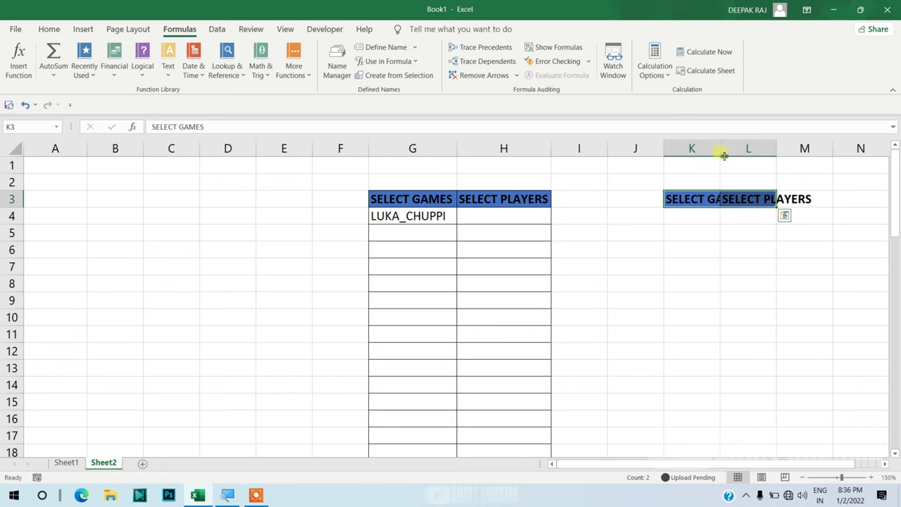
double_click(720, 152)
left_click(703, 220)
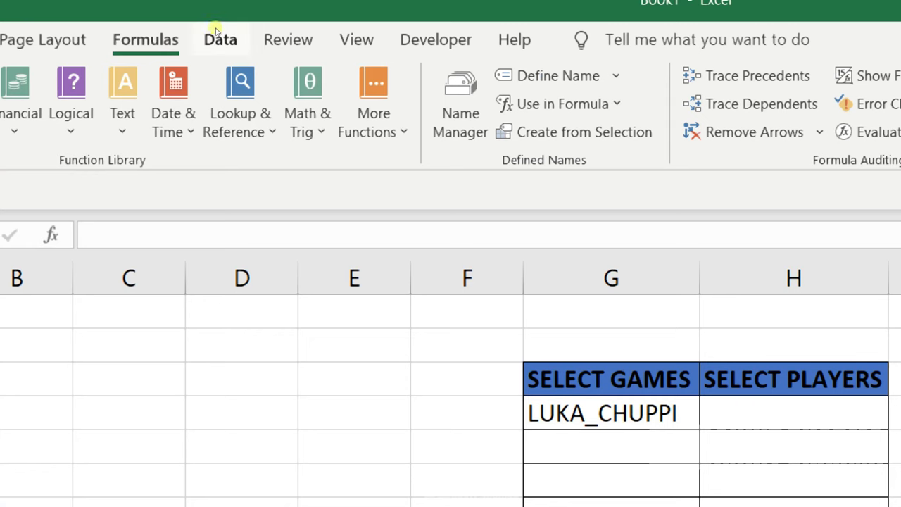
Step: Give K4 a list validation sourced from Sheet1!$A$1:$H$1, FOOTBALL through KABBADI
left_click(219, 35)
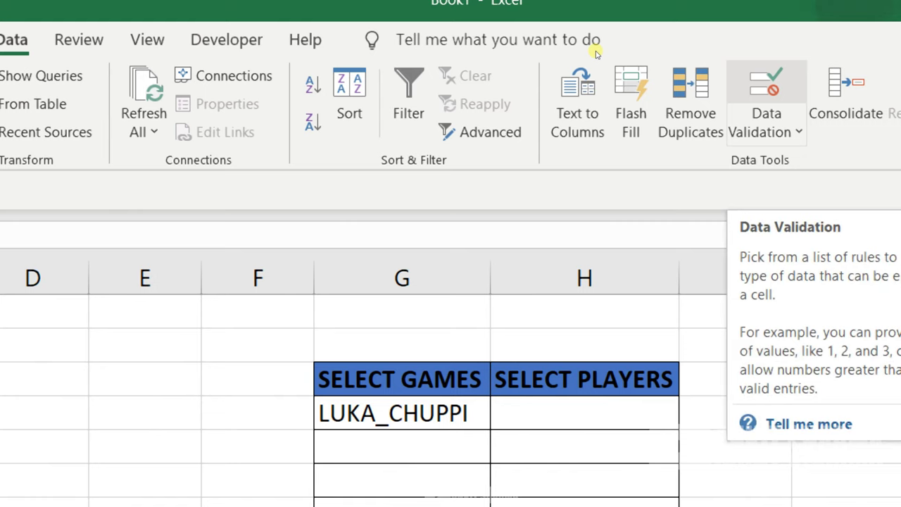
left_click(766, 106)
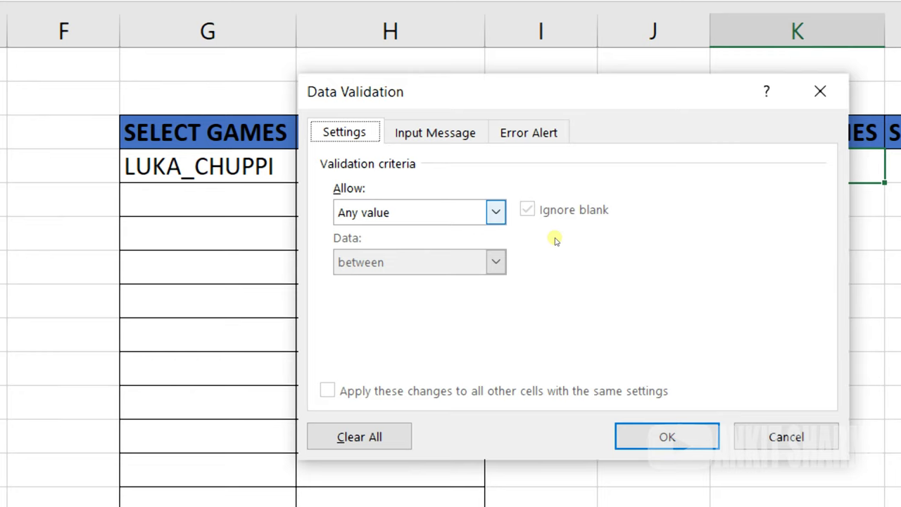
key("alt+Down")
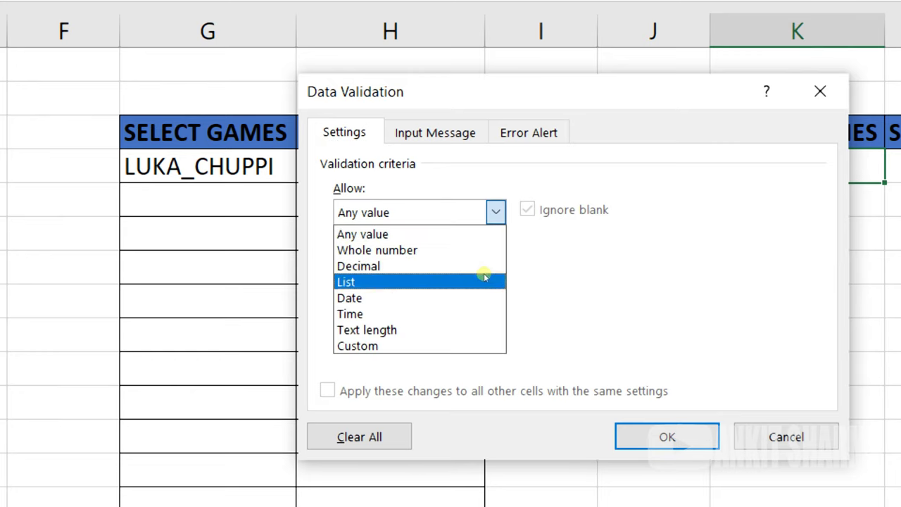
left_click(485, 278)
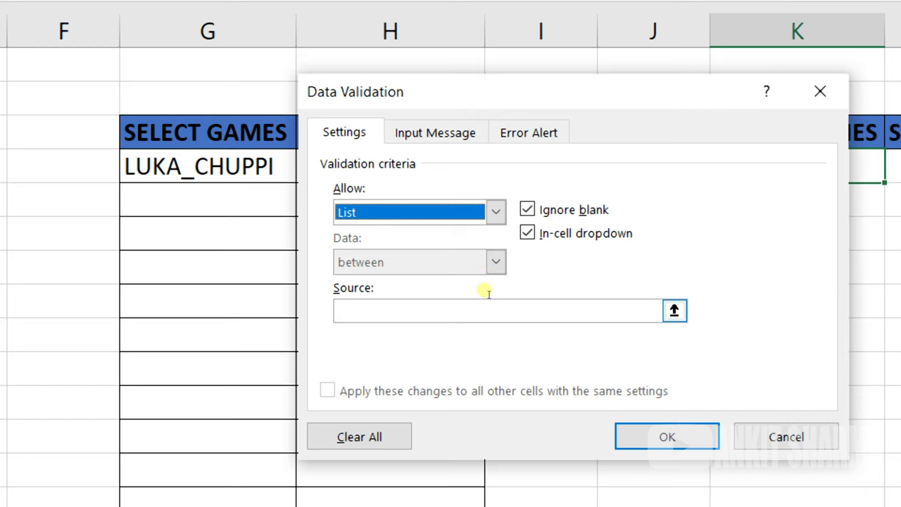
left_click(486, 292)
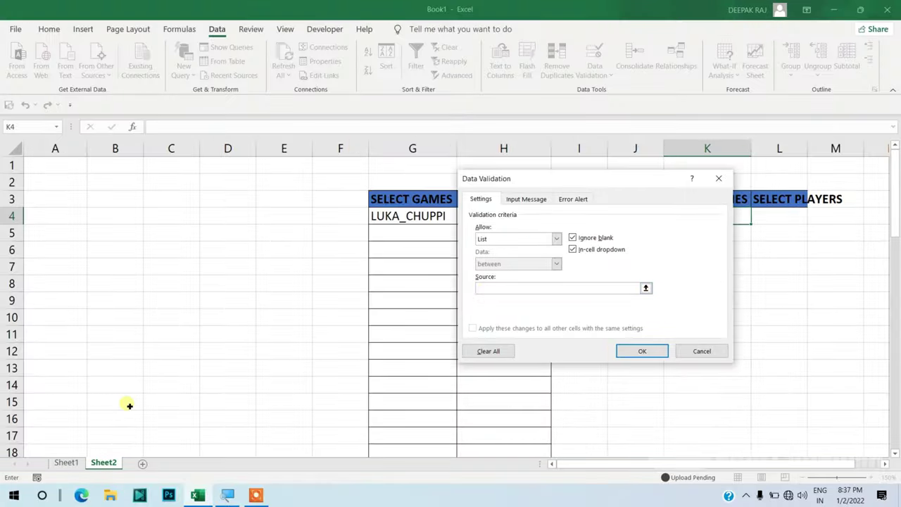
left_click(67, 463)
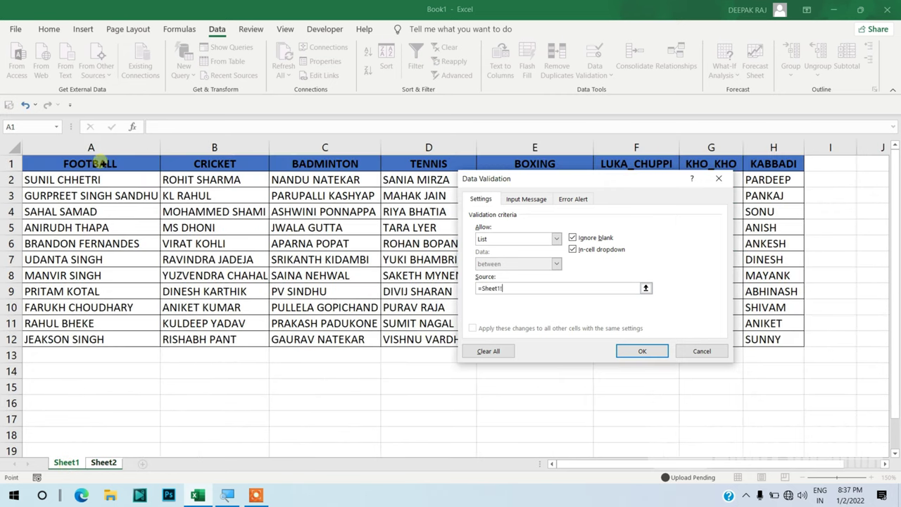
left_click_drag(101, 163, 771, 162)
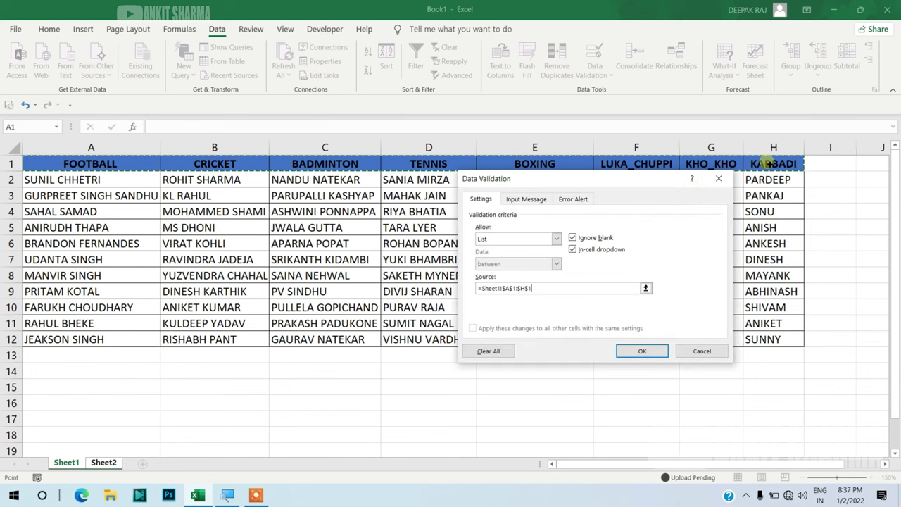
left_click(655, 357)
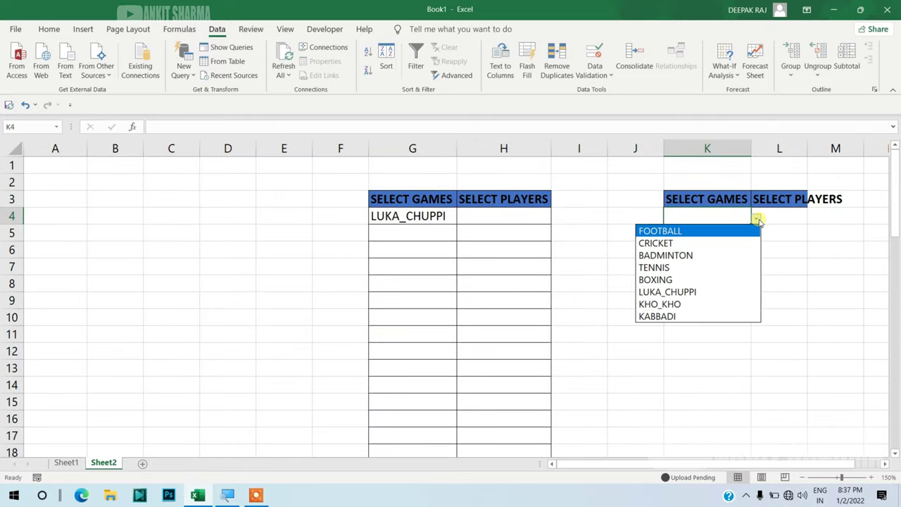
Step: Autofit column L and choose CRICKET from K4's games drop-down
key("Escape")
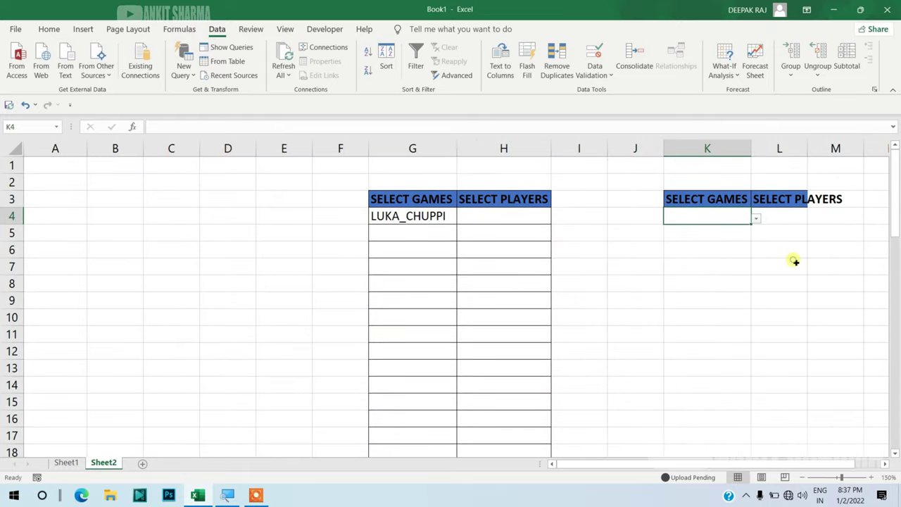
double_click(808, 149)
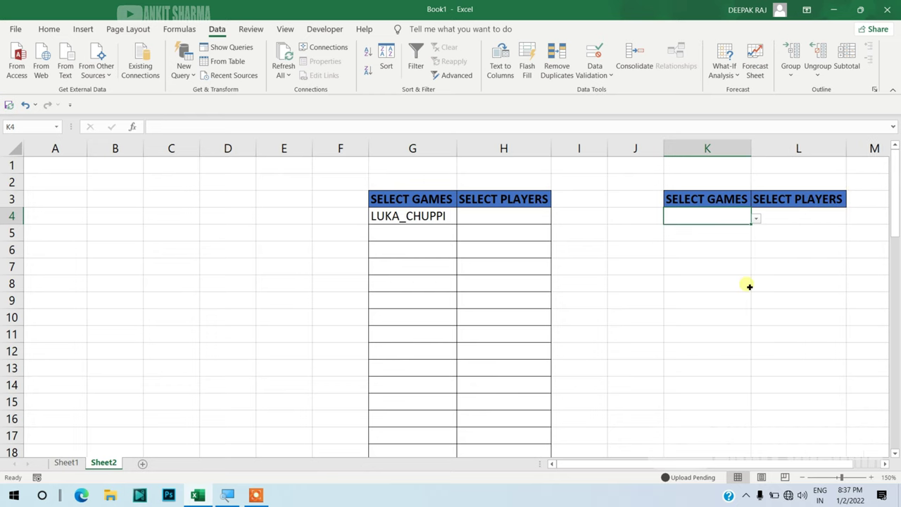
left_click_drag(614, 467, 649, 469)
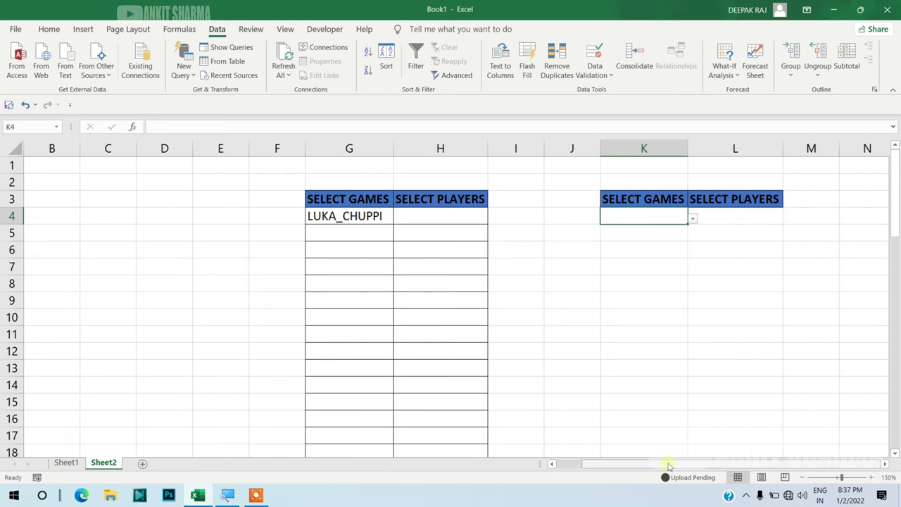
left_click(693, 219)
left_click(645, 244)
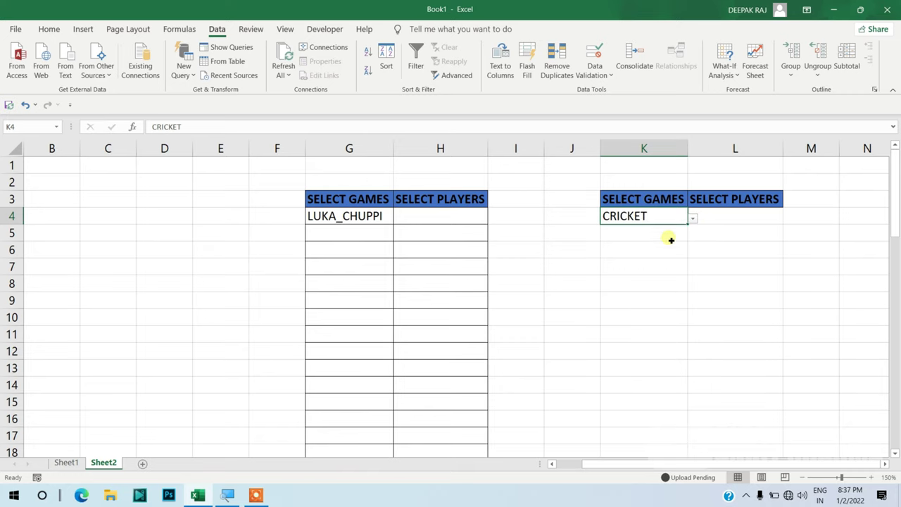
left_click(740, 216)
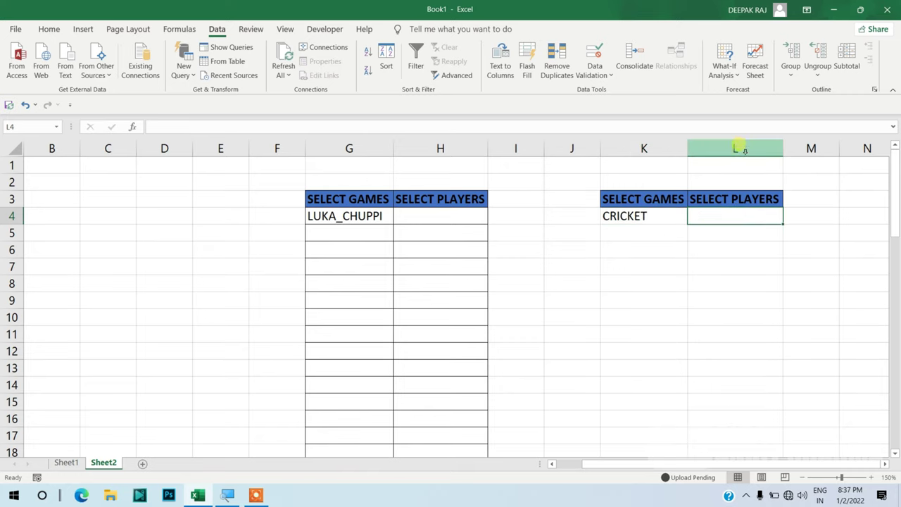
left_click(737, 148)
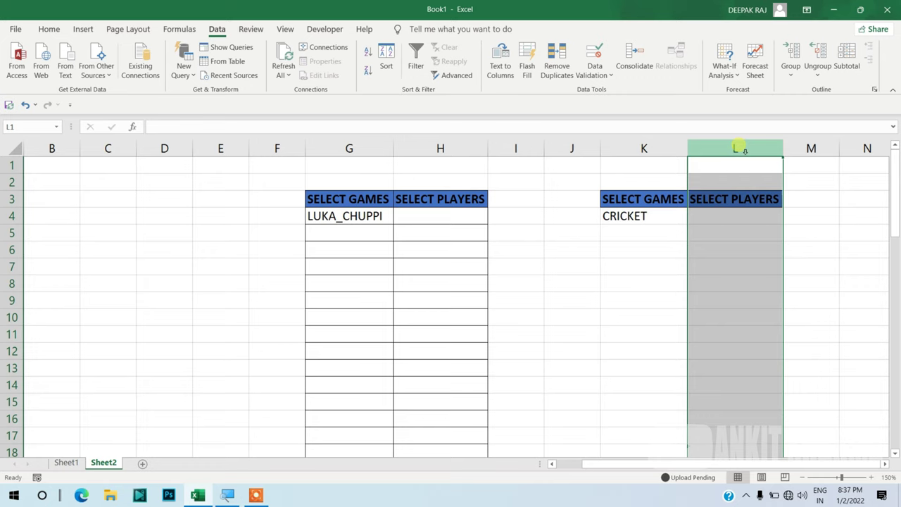
Step: Open Data Validation for all of column L and set Allow to List
key("alt")
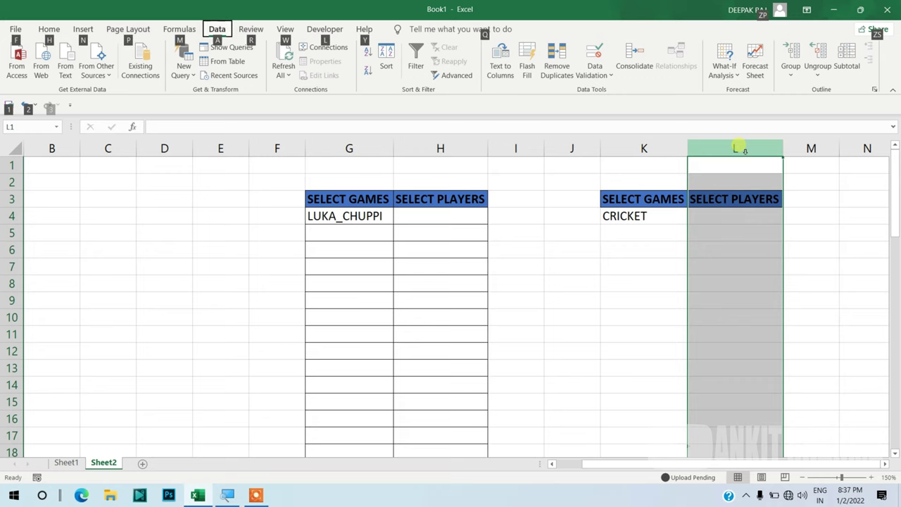
key("a")
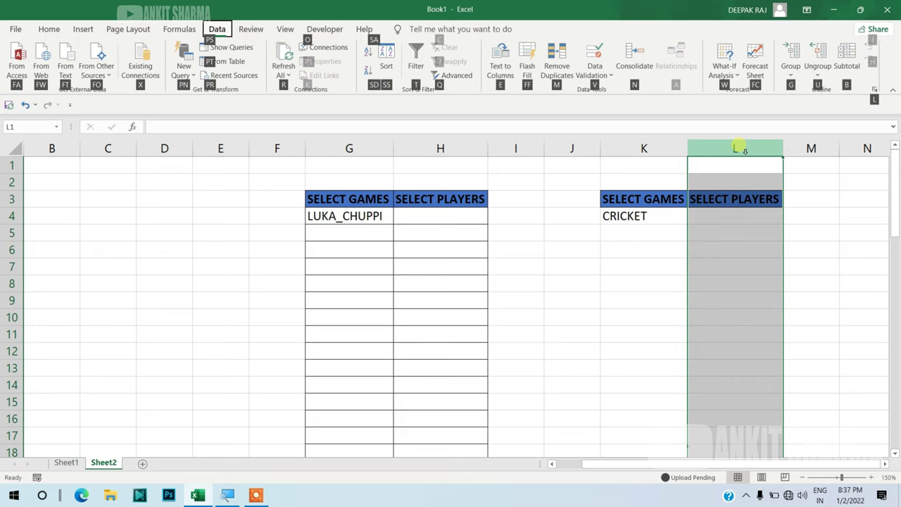
key("v")
key("v")
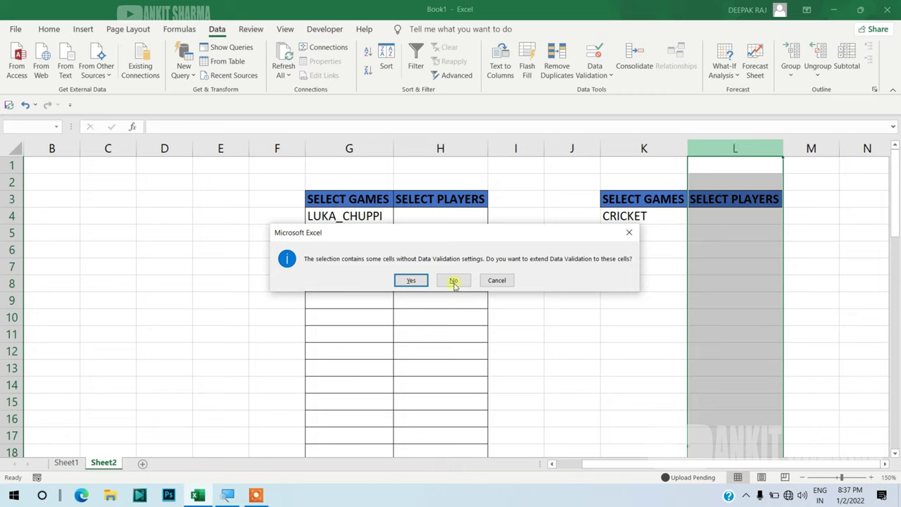
left_click(412, 280)
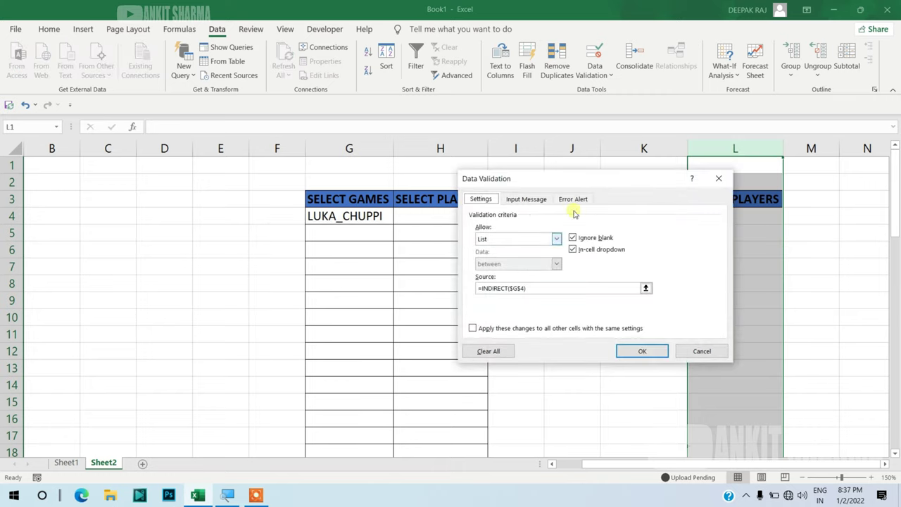
key("Home")
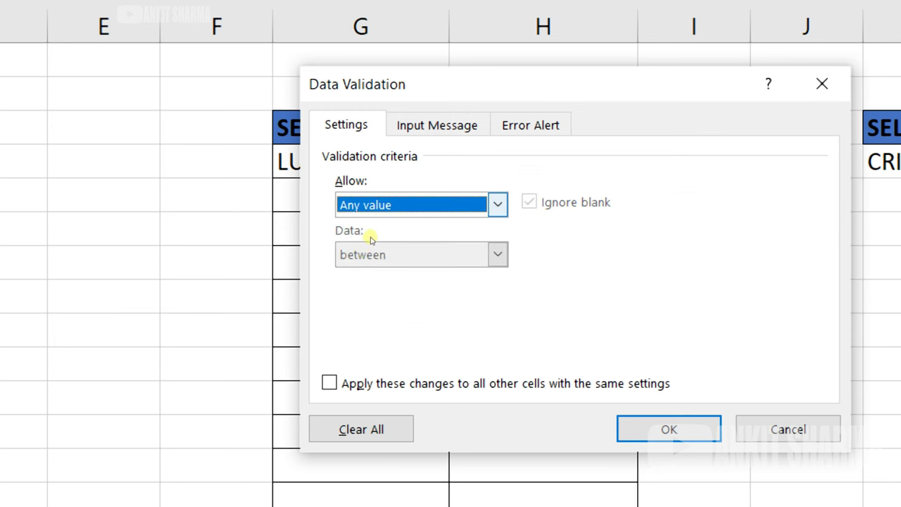
key("alt+Down")
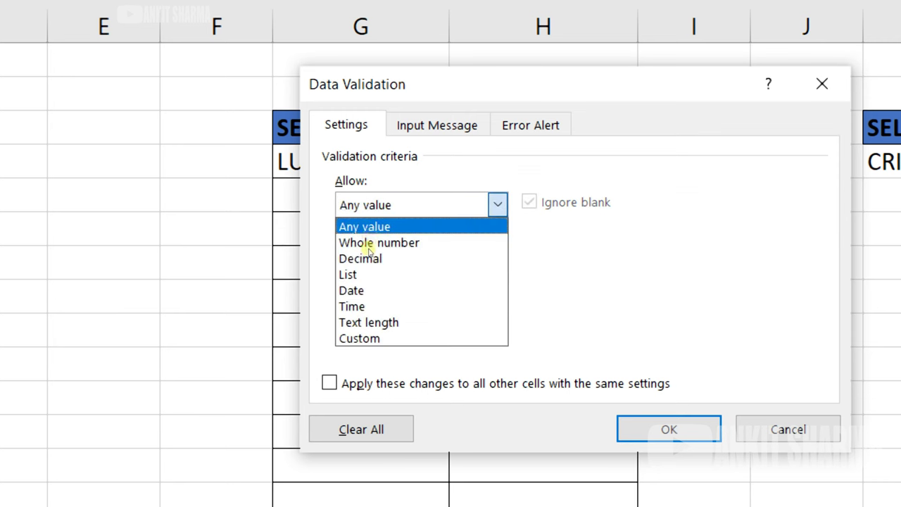
left_click(357, 275)
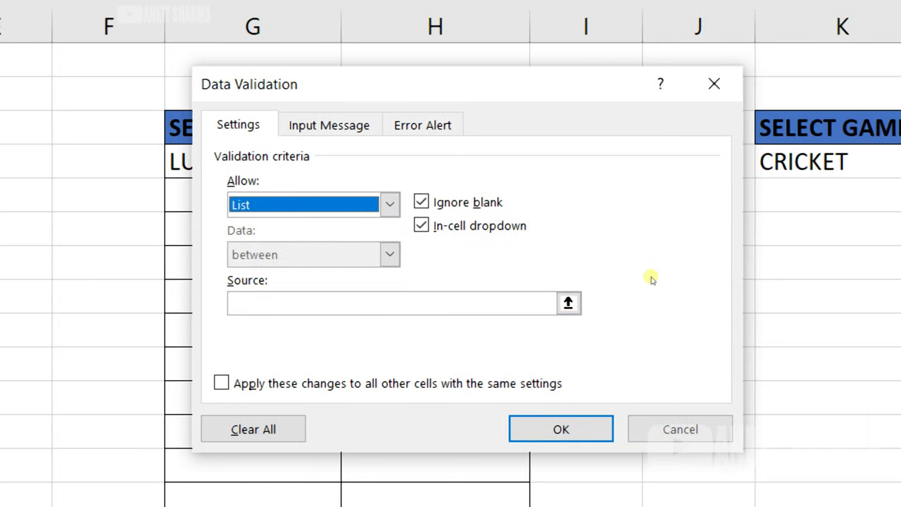
Step: Set the list source to =INDIRECT($K$4) and confirm
left_click(437, 292)
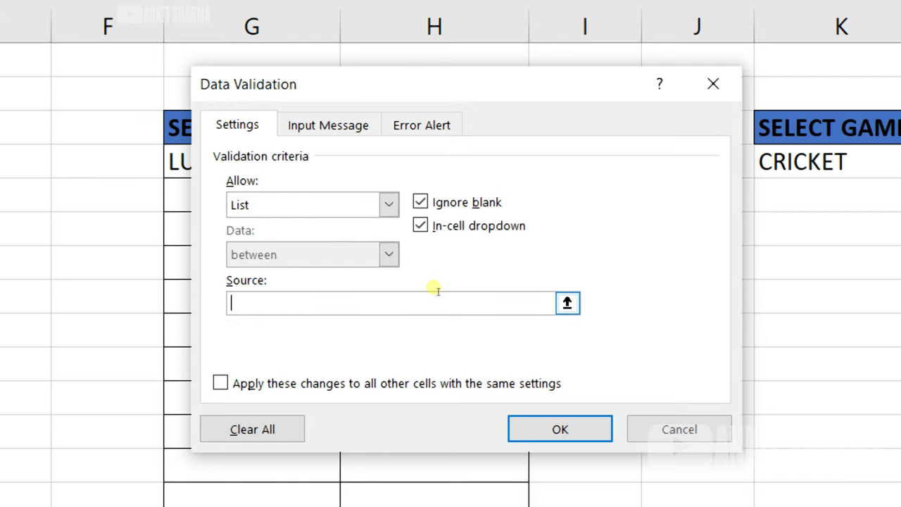
type("=I")
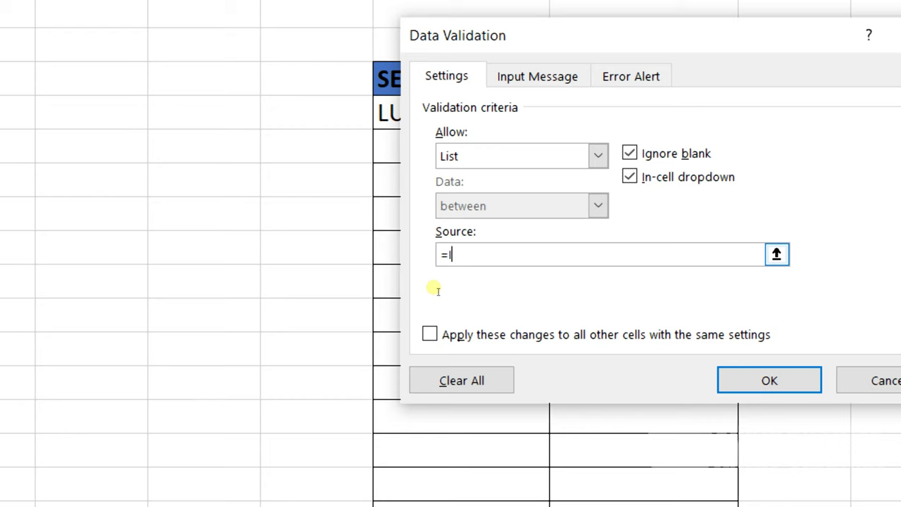
type("N")
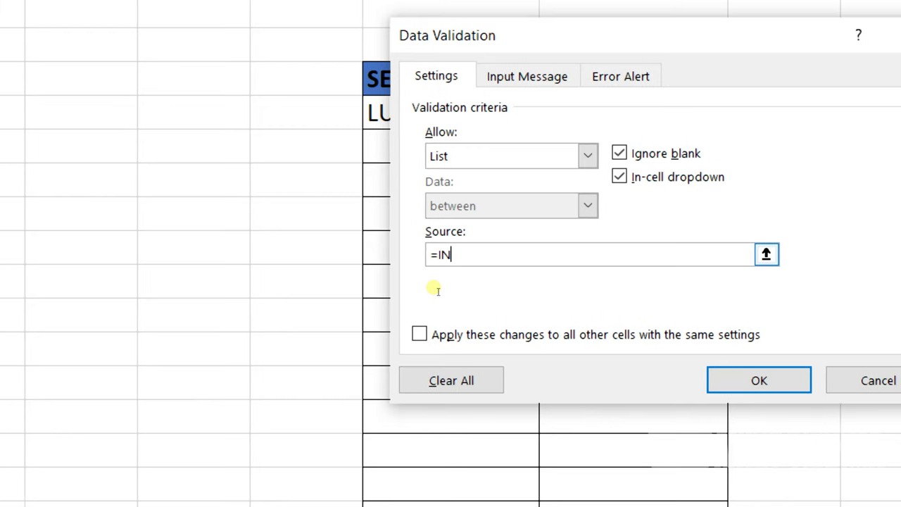
type("DIRECT")
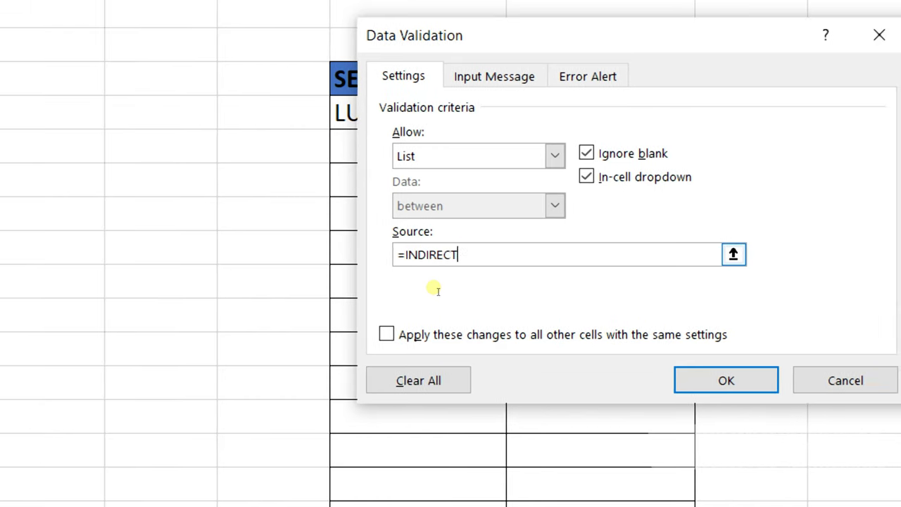
type("(")
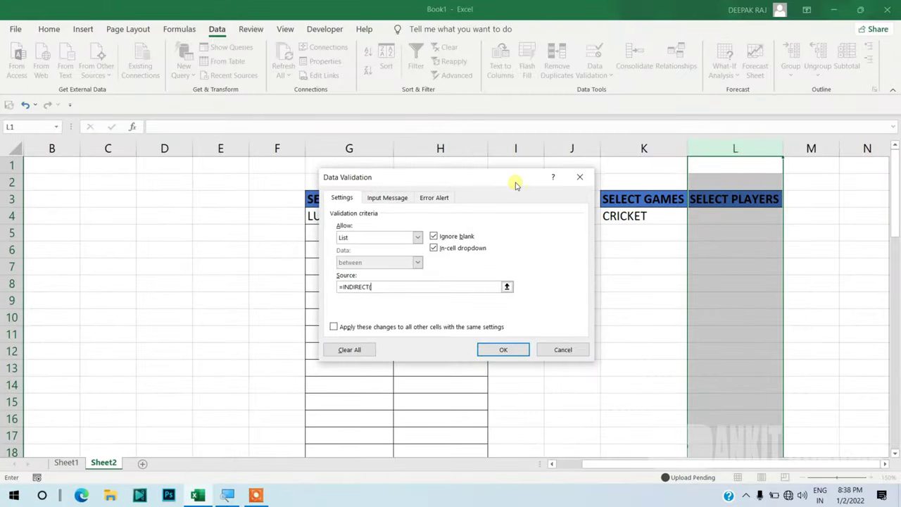
left_click_drag(517, 182, 474, 181)
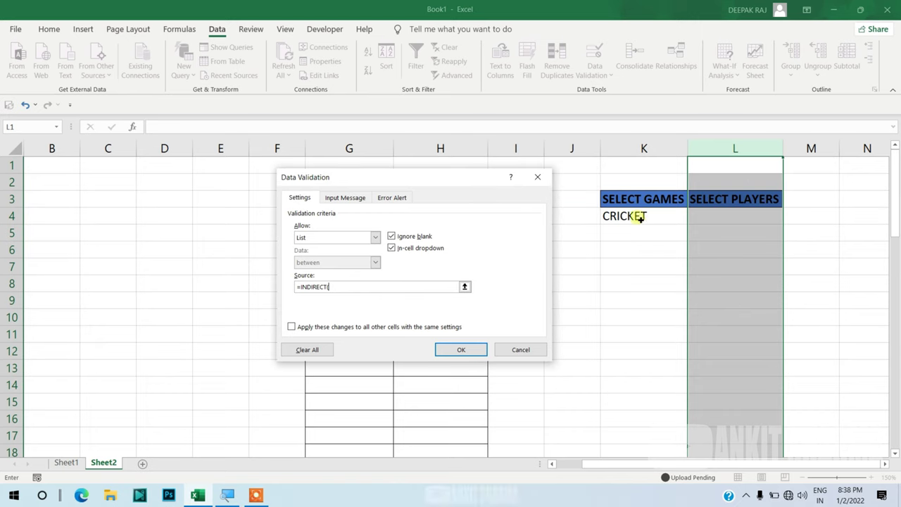
left_click(641, 218)
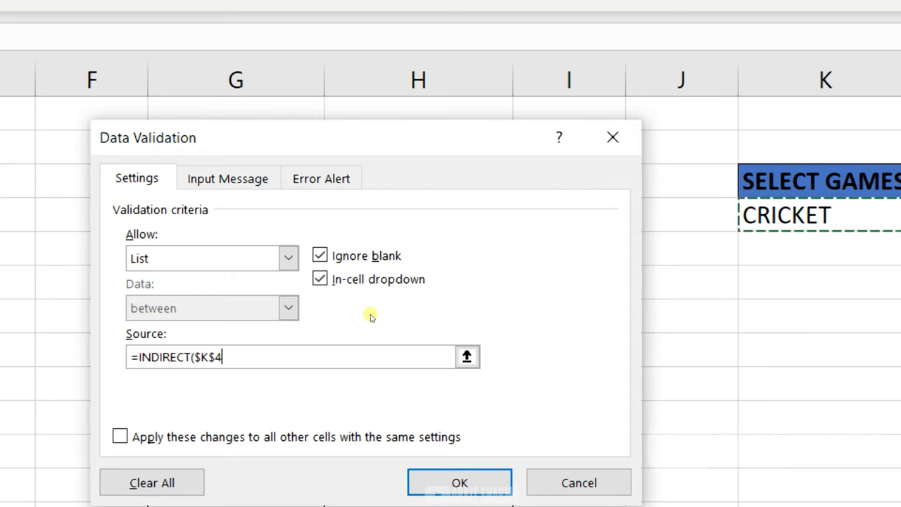
type(")")
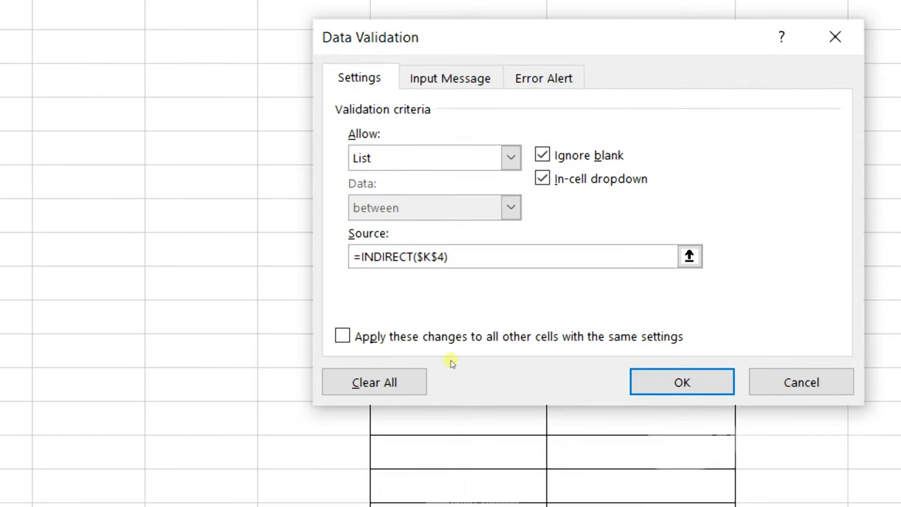
key("Return")
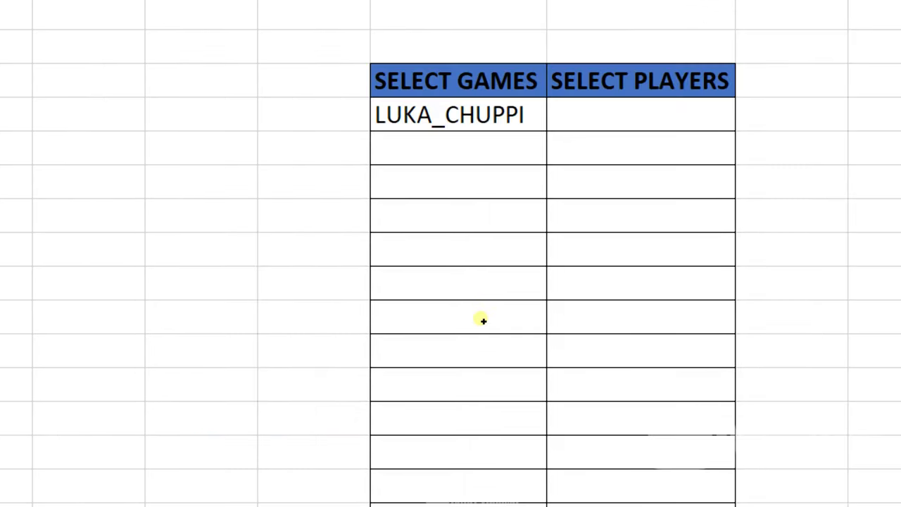
Step: Pick KABBADI in K4 and check L4's player list
left_click(692, 220)
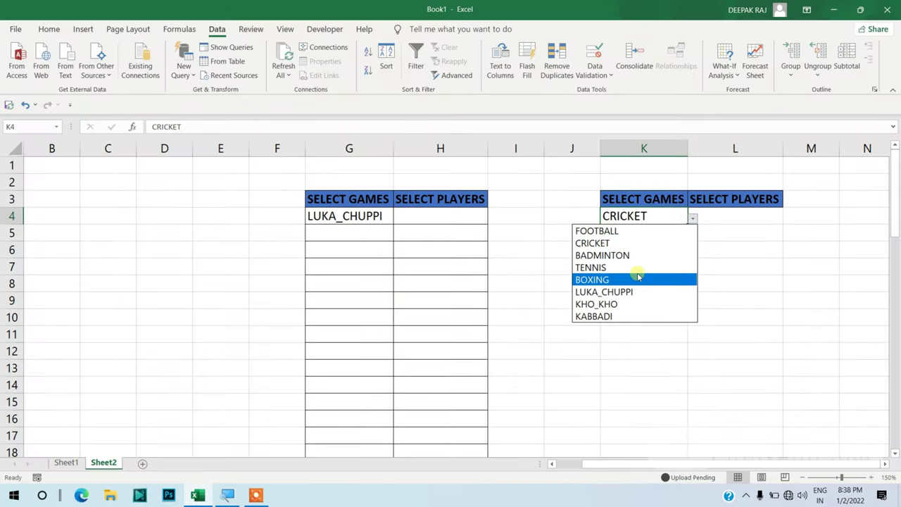
left_click(636, 316)
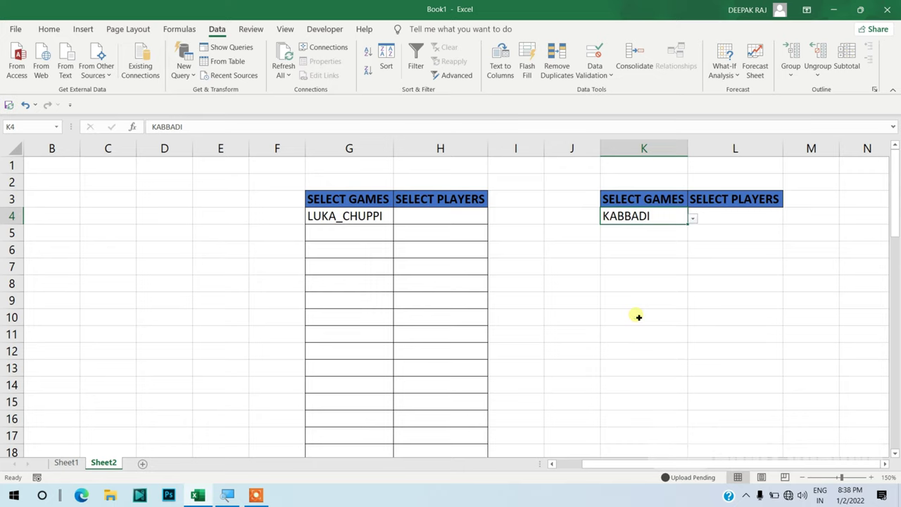
left_click_drag(775, 202, 777, 216)
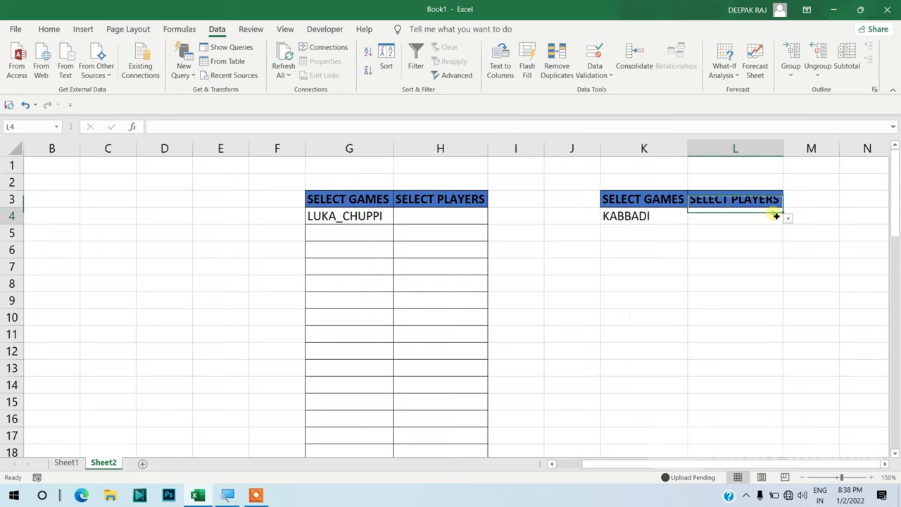
left_click(776, 217)
left_click(788, 219)
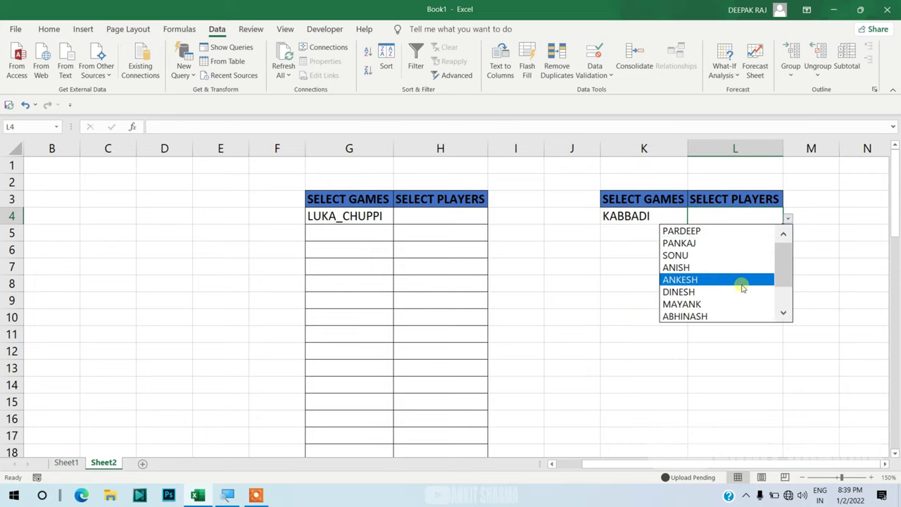
Step: Switch K4 to KHO_KHO and verify L4 lists its players, leaving none chosen
left_click(660, 217)
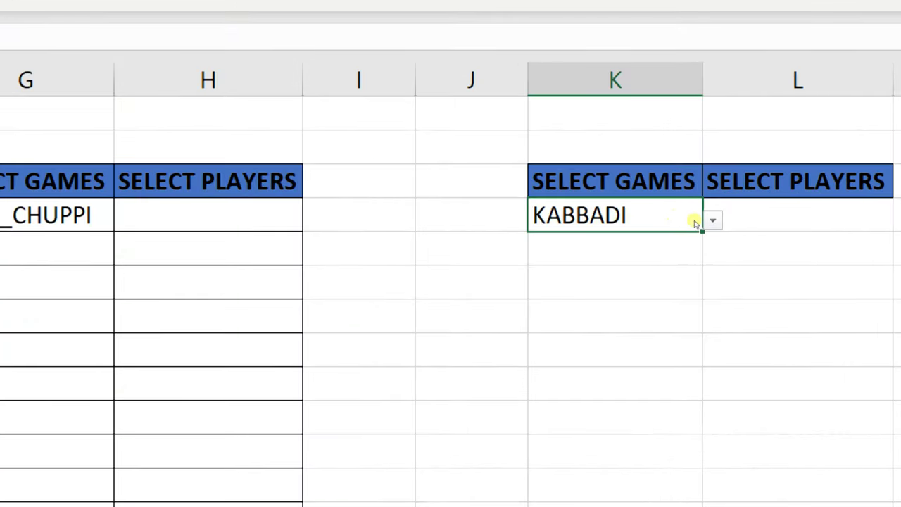
left_click(712, 220)
key("Up")
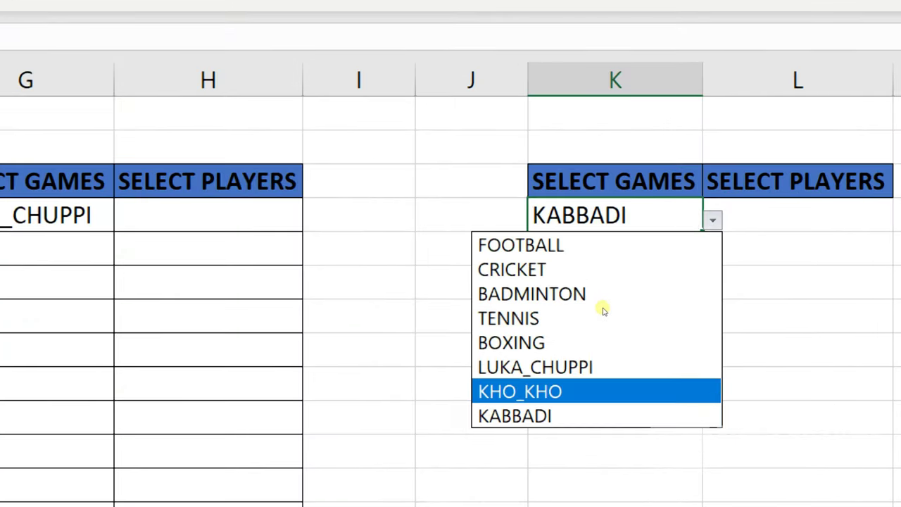
key("Return")
left_click(757, 220)
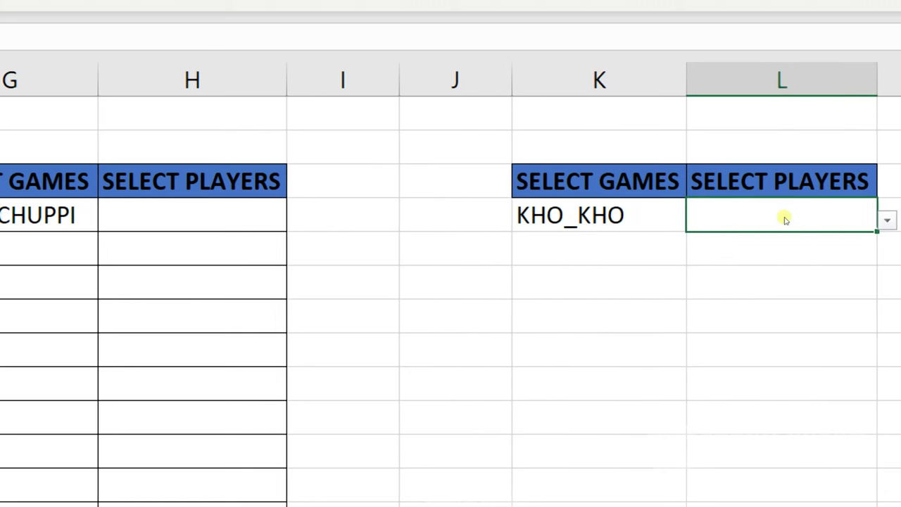
key("alt+Down")
key("Down")
key("Down")
key("Down")
key("Down")
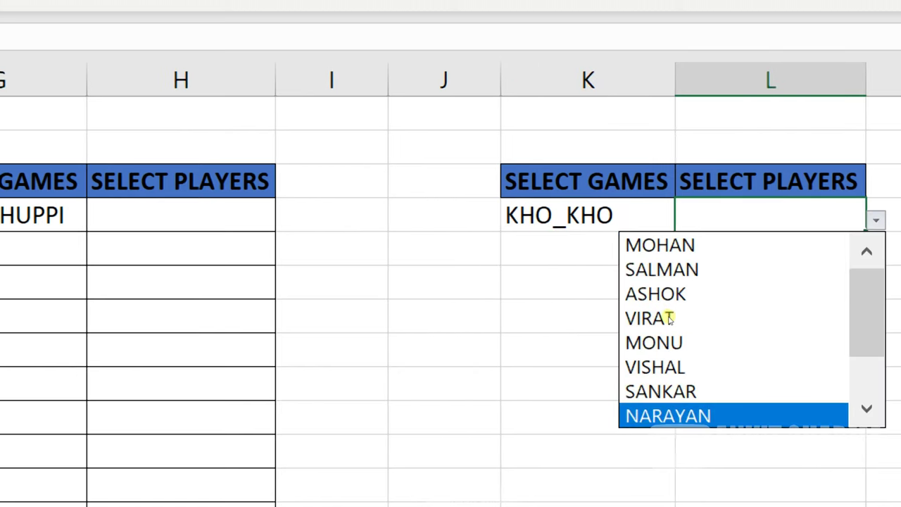
key("Escape")
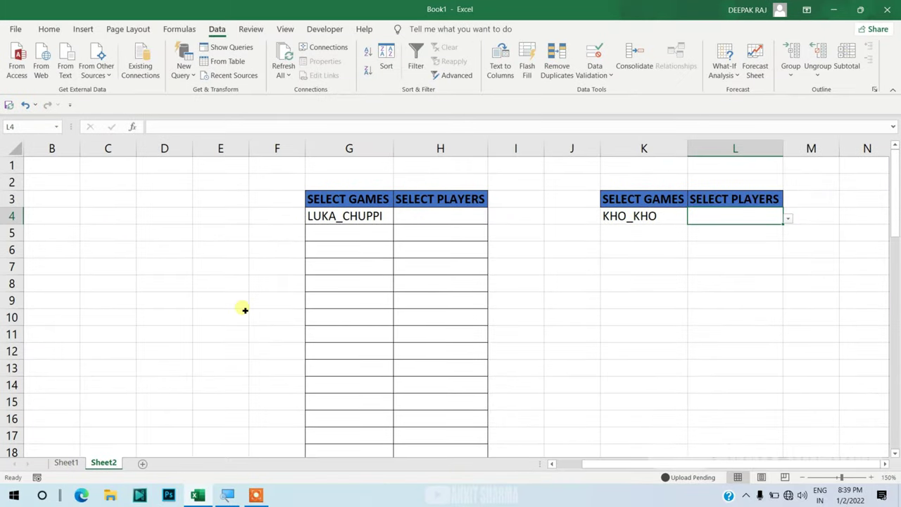
left_click(68, 463)
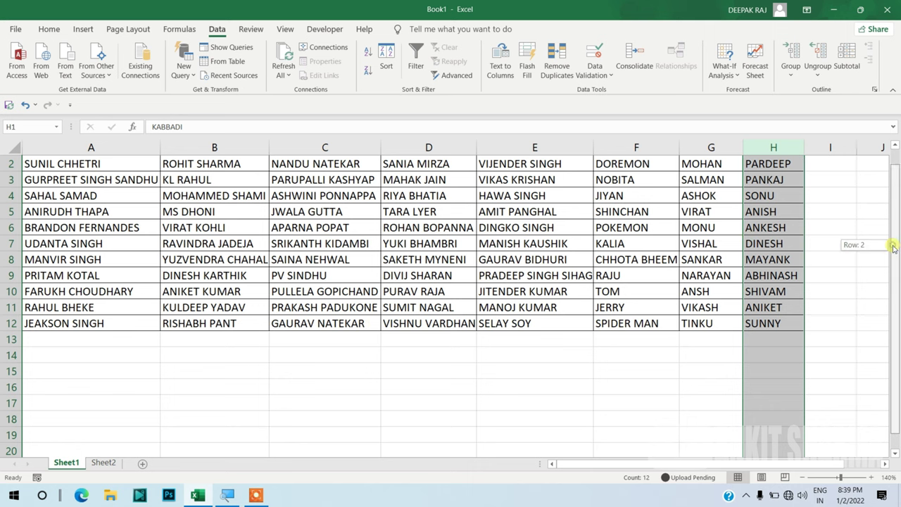
scroll(892, 246, "up", 1)
left_click(536, 210)
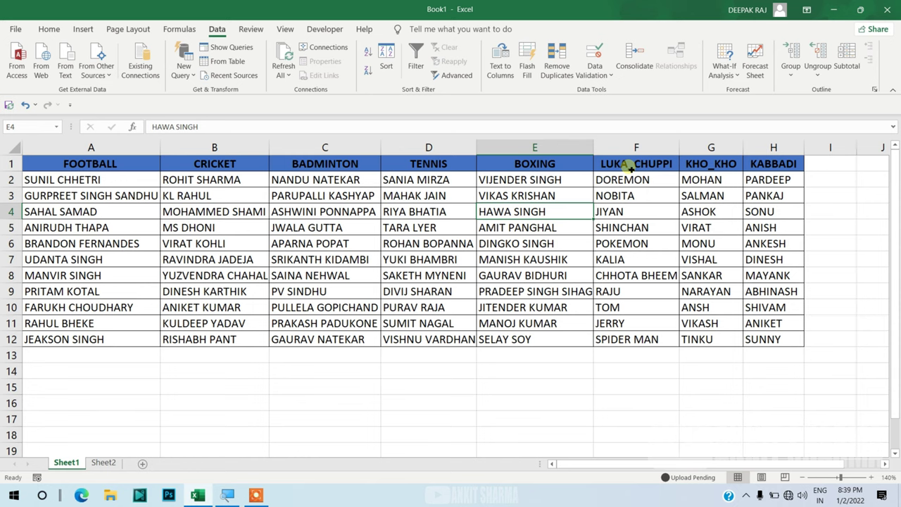
left_click(104, 464)
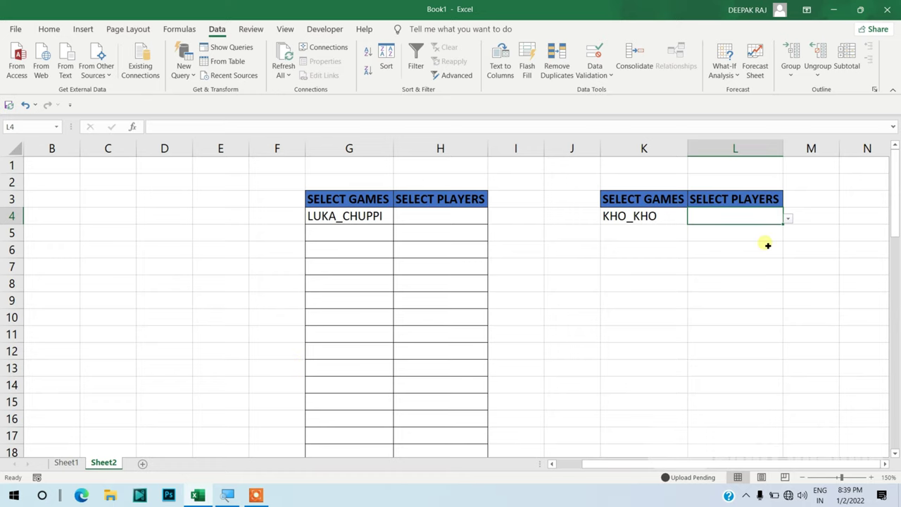
Step: Bring the ITEM/COST/SALE price list in rows 46–58 into view and zoom to 170%
left_click_drag(894, 205, 894, 384)
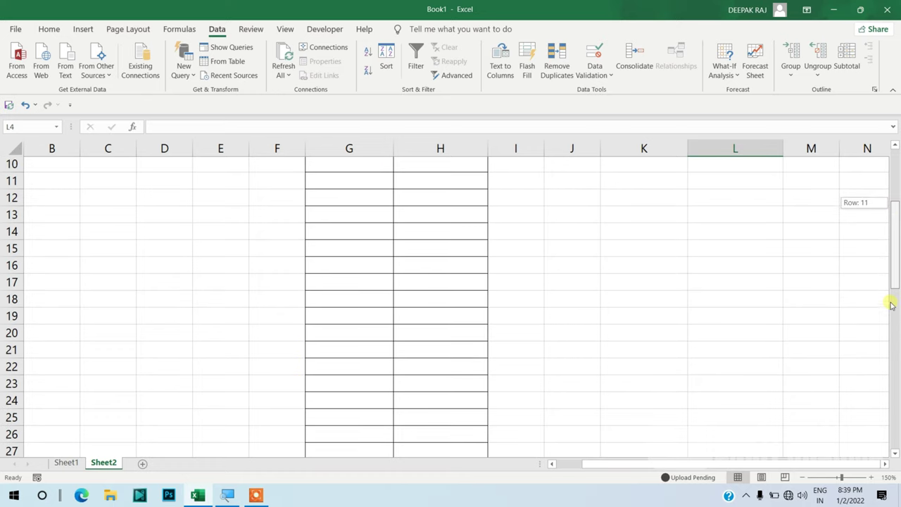
left_click(895, 145)
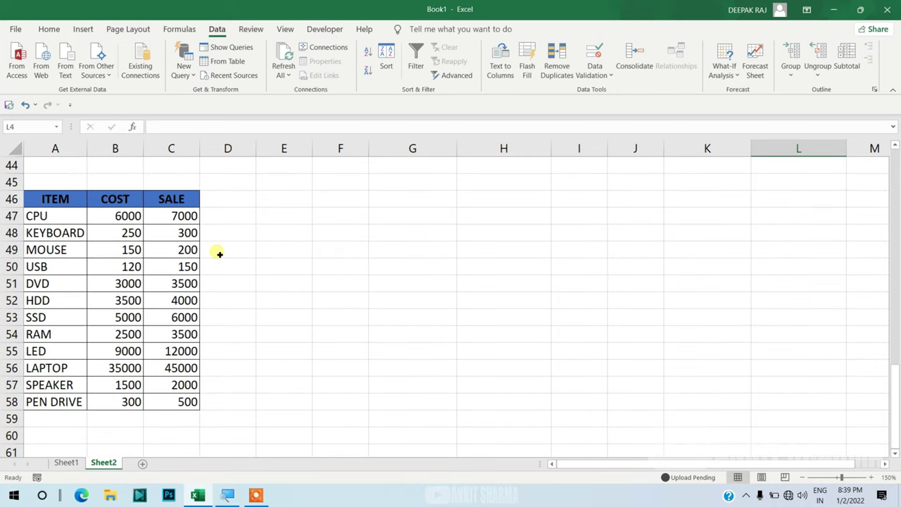
left_click(872, 477)
left_click(872, 478)
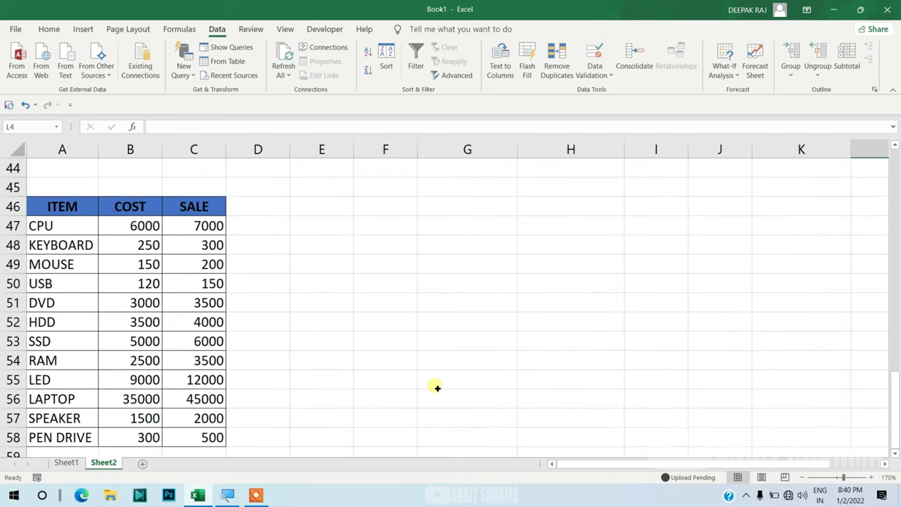
left_click(347, 273)
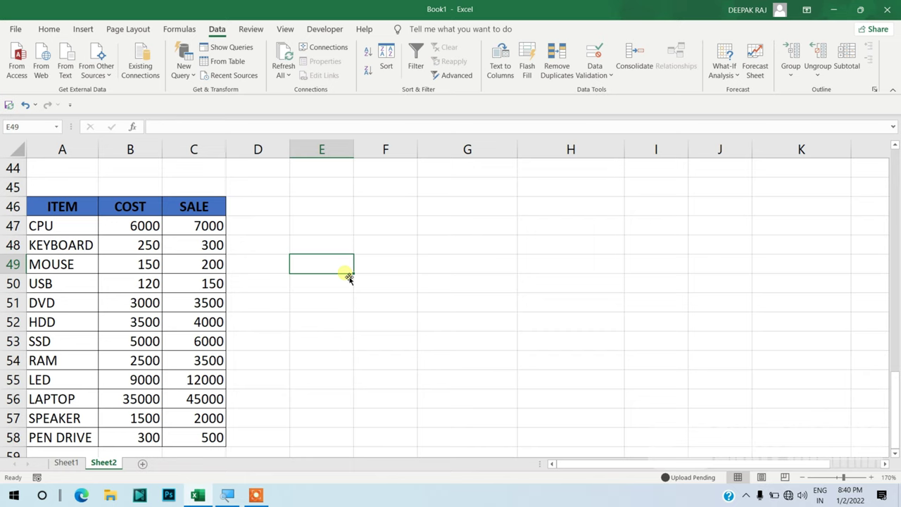
Step: Copy the ITEM, COST and SALE headers from A46:C46 into F46:H46, leaving F46 selected
left_click(96, 264)
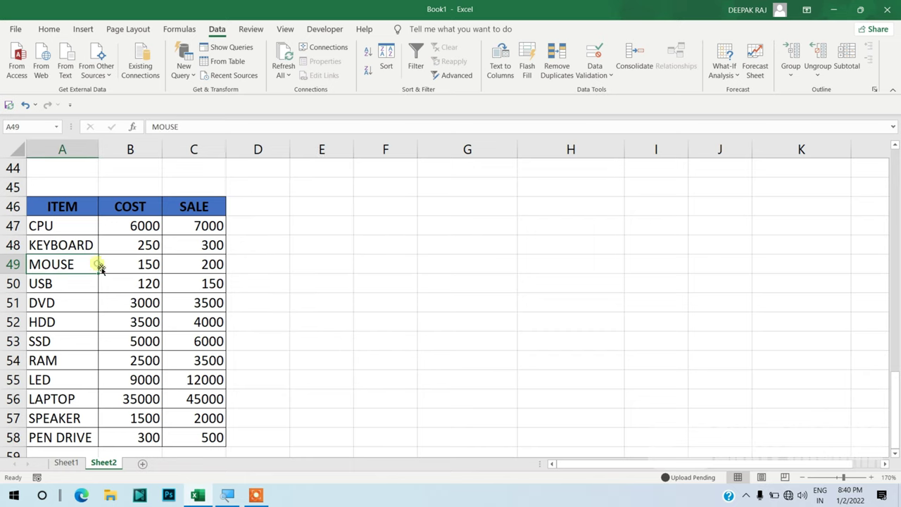
left_click(72, 206)
left_click_drag(71, 206, 197, 206)
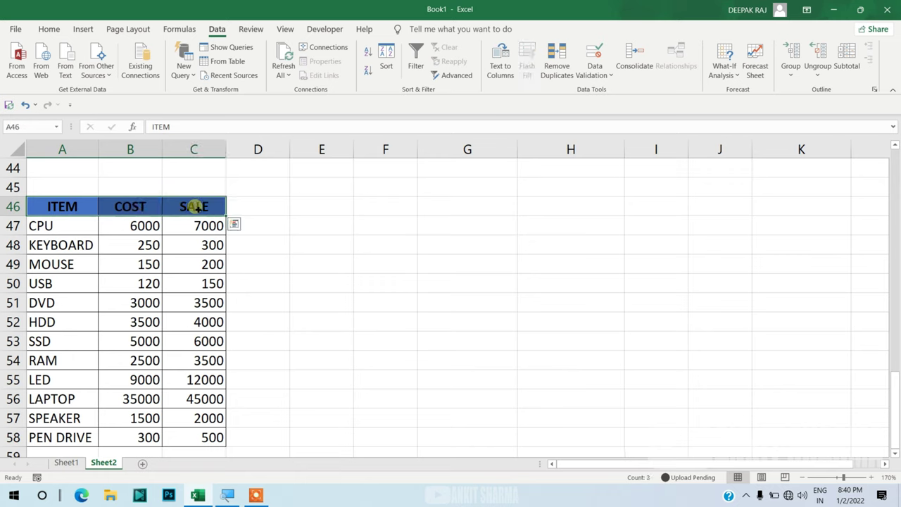
key("ctrl+c")
left_click(394, 205)
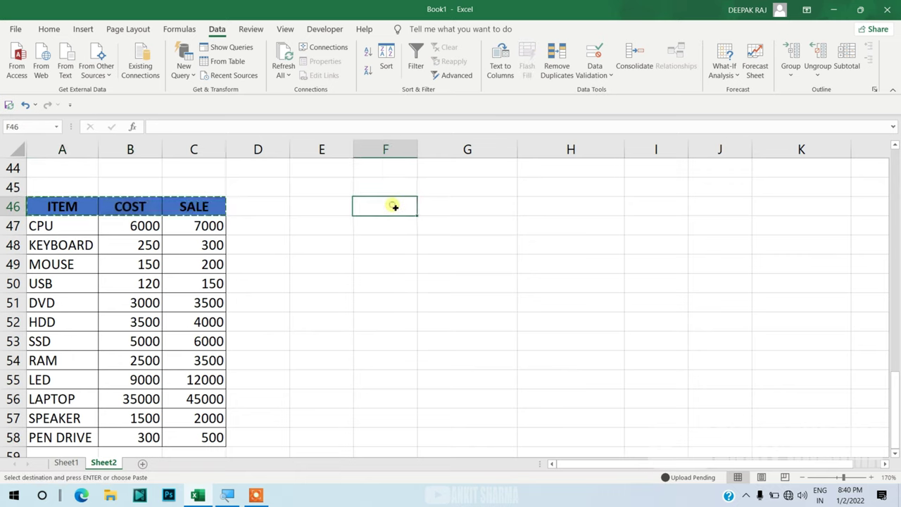
key("ctrl+v")
left_click(396, 223)
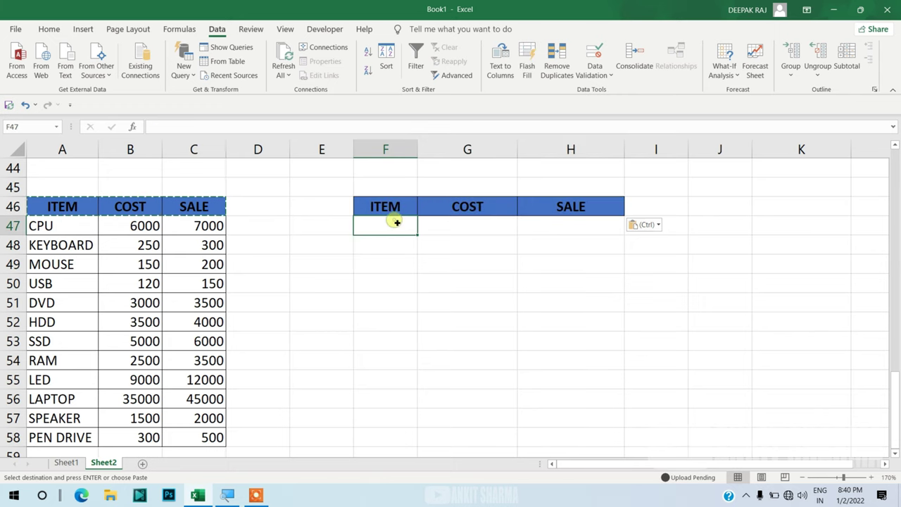
left_click(397, 211)
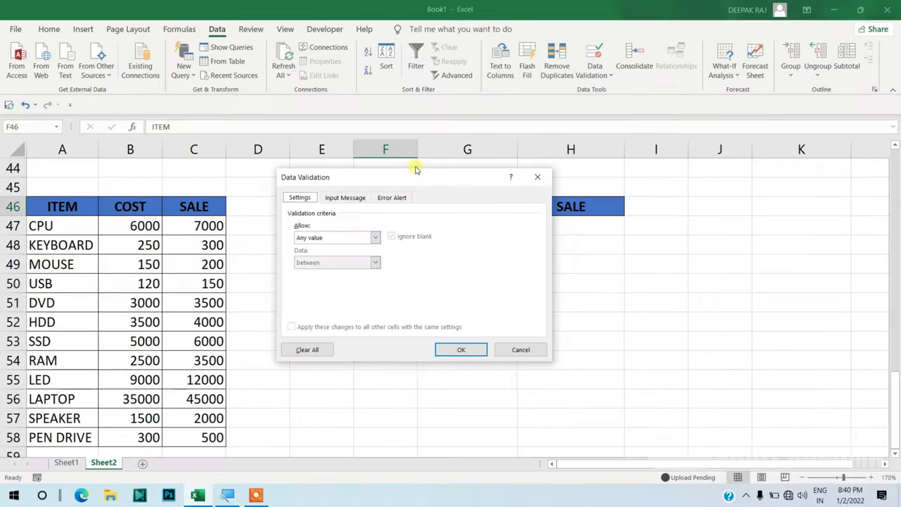
Step: Give F46 a List validation whose source is $A$46:$A$58
left_click(356, 237)
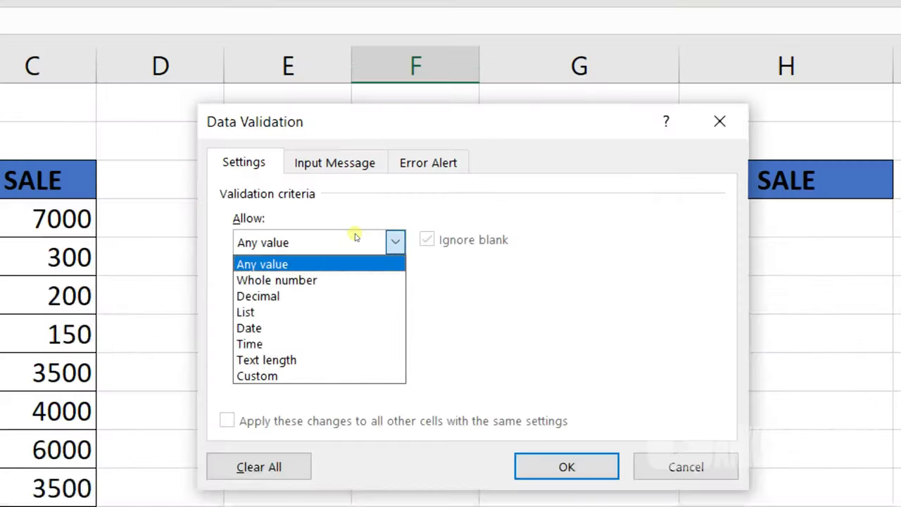
key("Down")
key("Down")
key("Down")
key("Down")
key("Up")
key("Up")
key("Up")
key("Return")
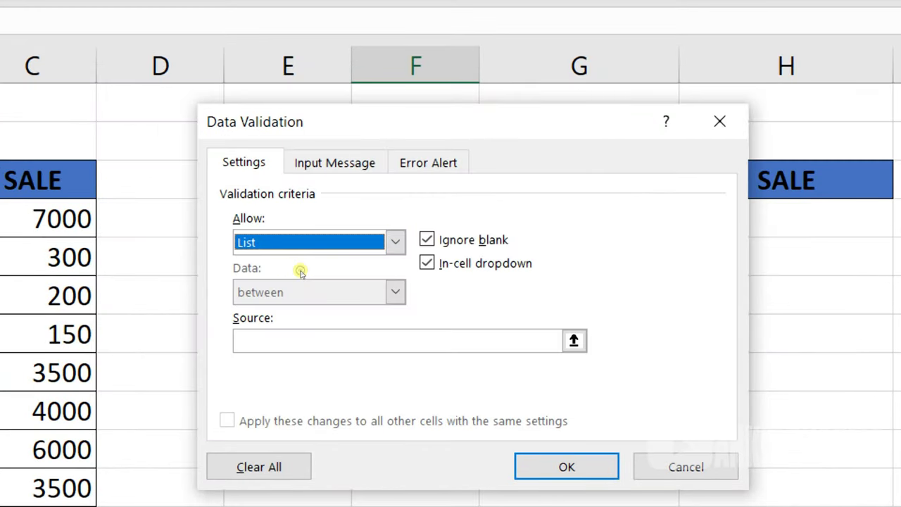
key("Tab")
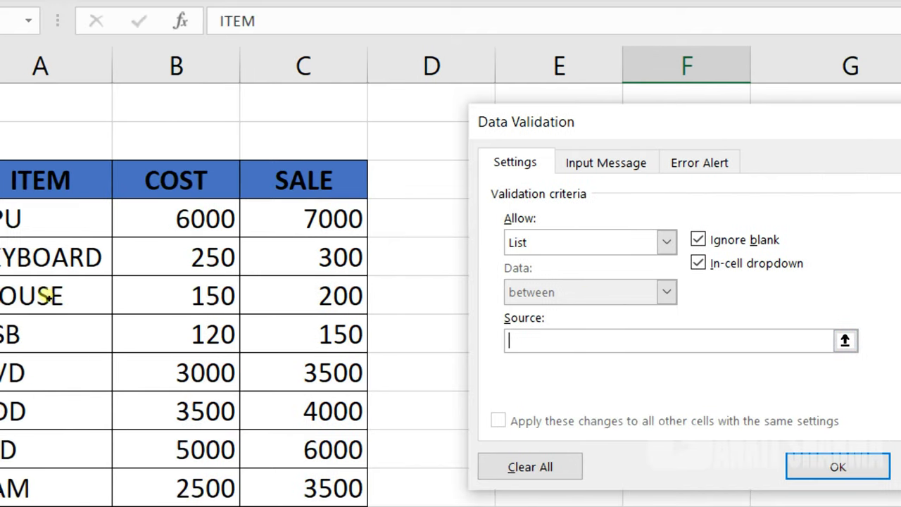
mouse_move(71, 199)
left_mouse_down()
mouse_move(63, 453)
mouse_move(60, 431)
left_mouse_up()
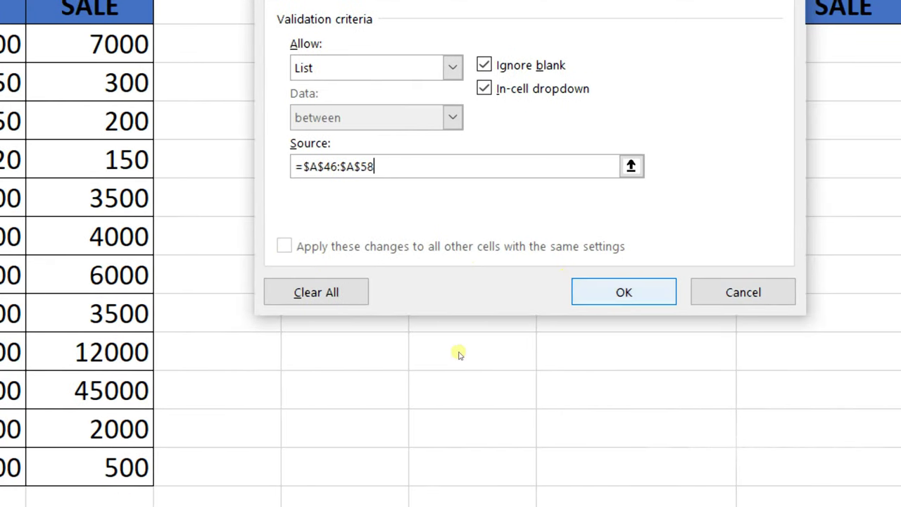
key("Return")
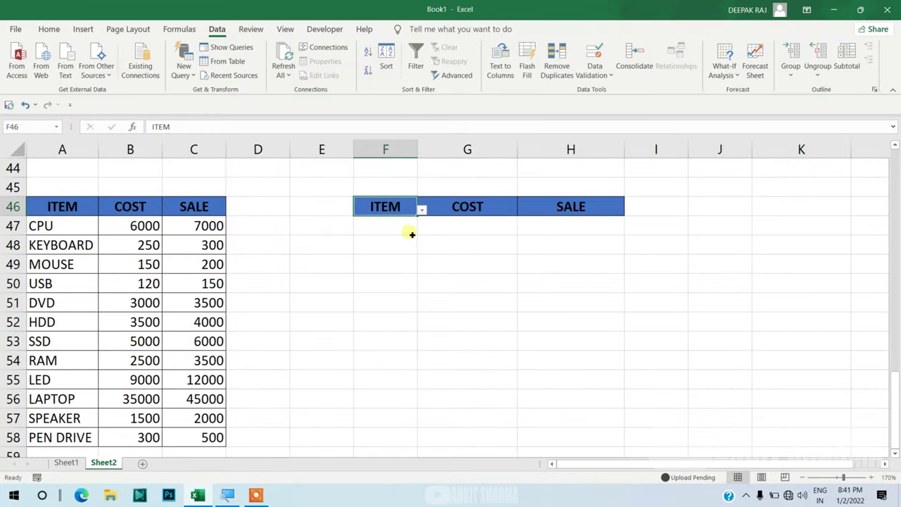
Step: Check F46's item drop-down list, then start a =VL formula in F47
left_click(422, 210)
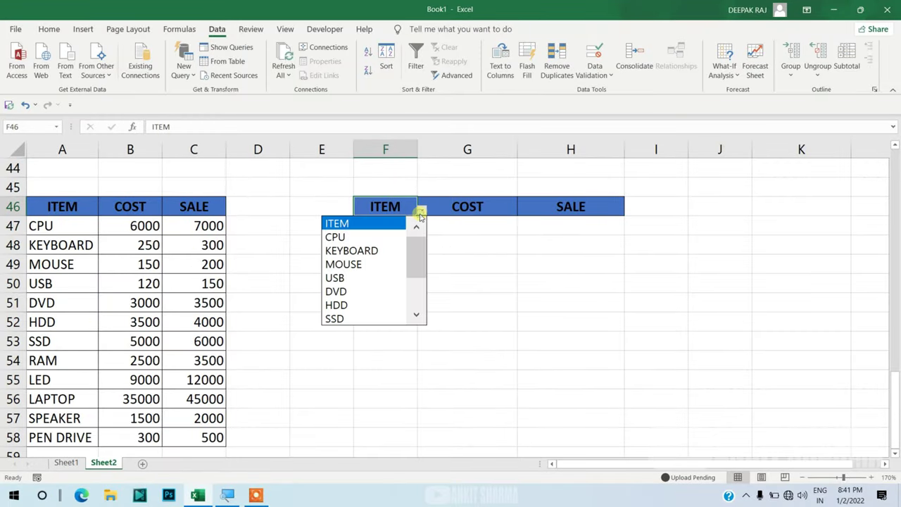
key("Escape")
left_click(406, 230)
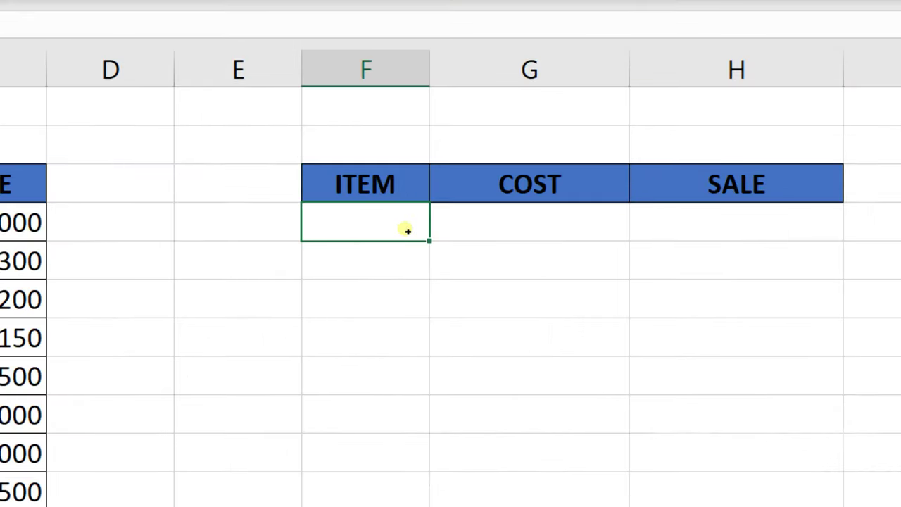
type("=V")
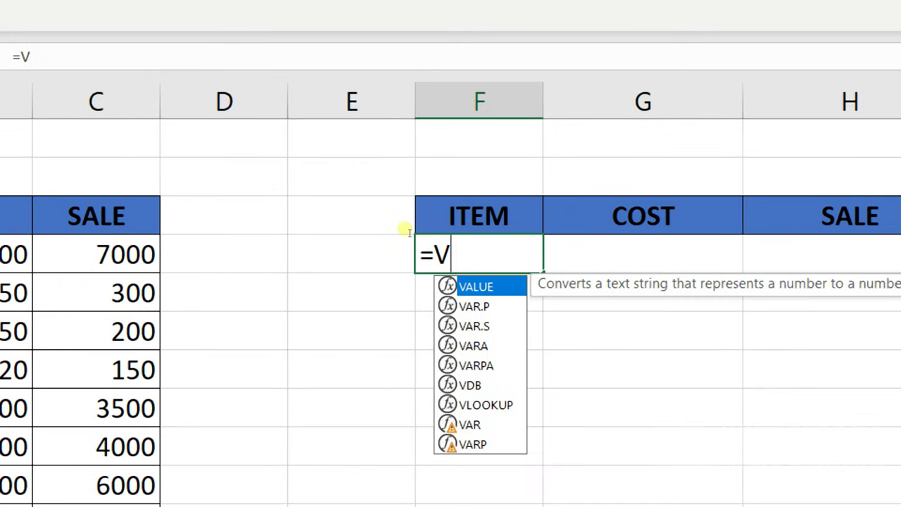
type("L")
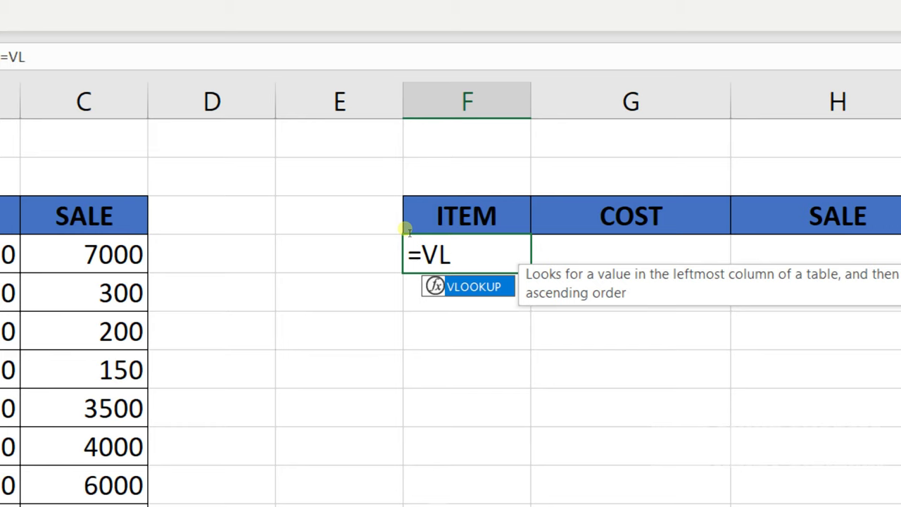
Step: Complete F47 as =VLOOKUP(F46,A46:C58,1,0) using the Function Arguments form
key("Tab")
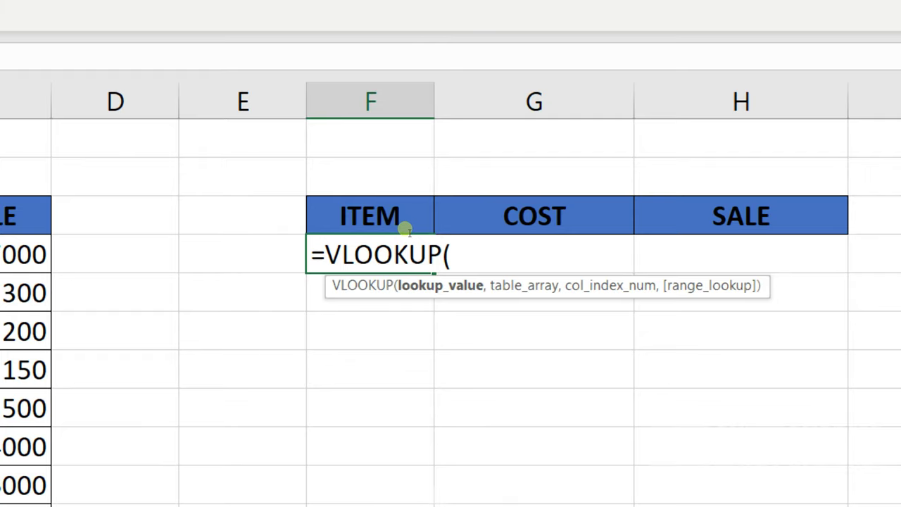
key("ctrl+a")
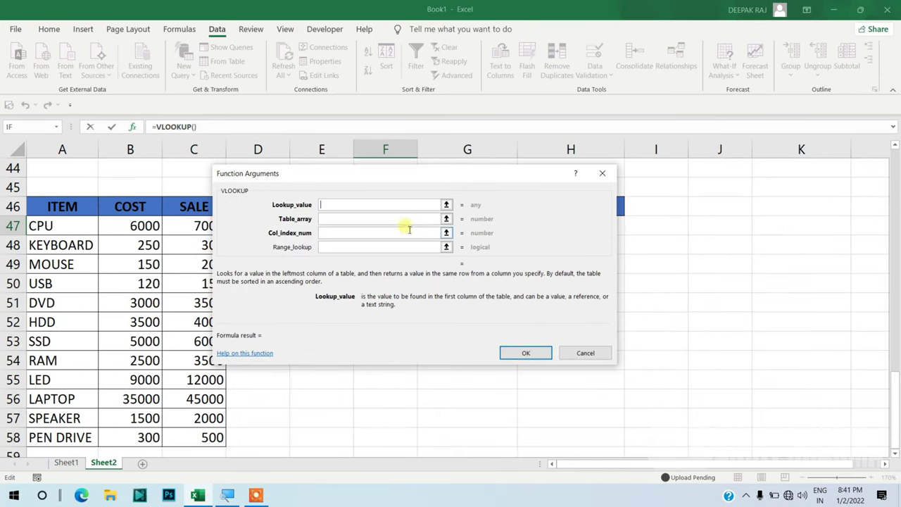
left_click_drag(410, 177, 412, 252)
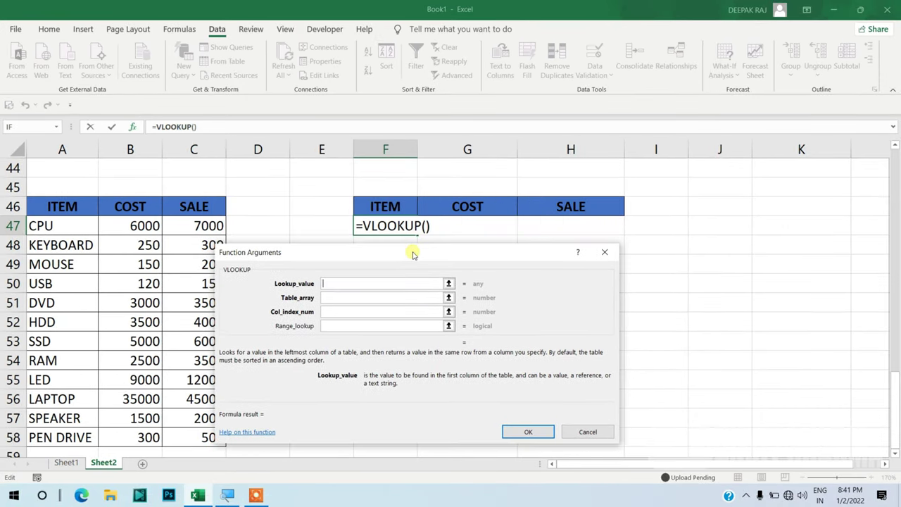
left_click(398, 207)
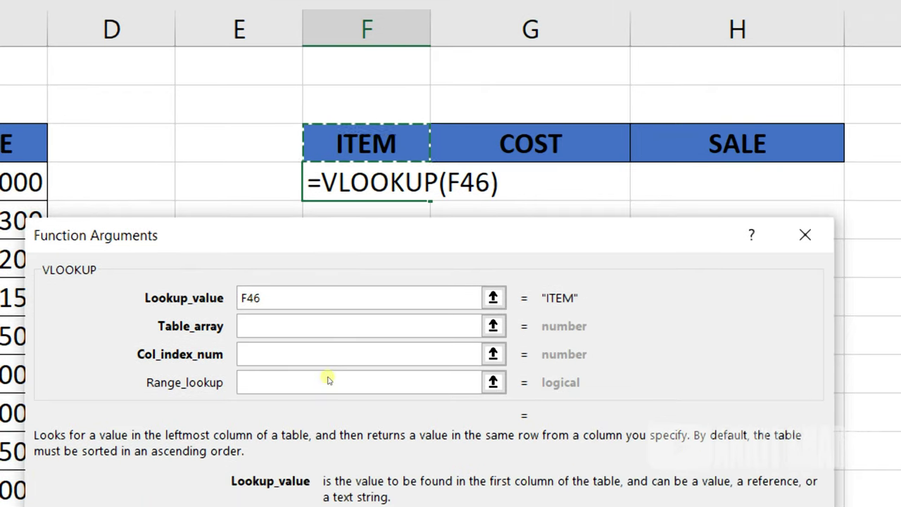
left_click(335, 297)
key("Tab")
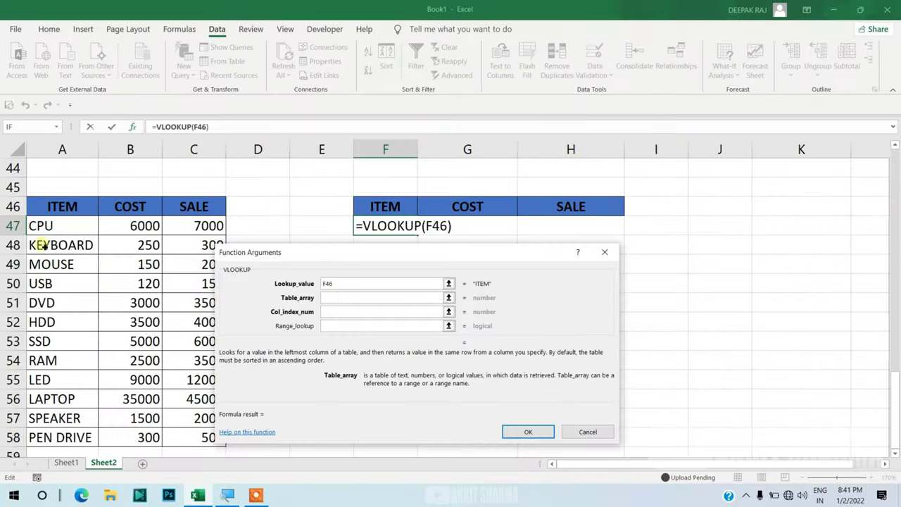
left_click_drag(51, 209, 189, 448)
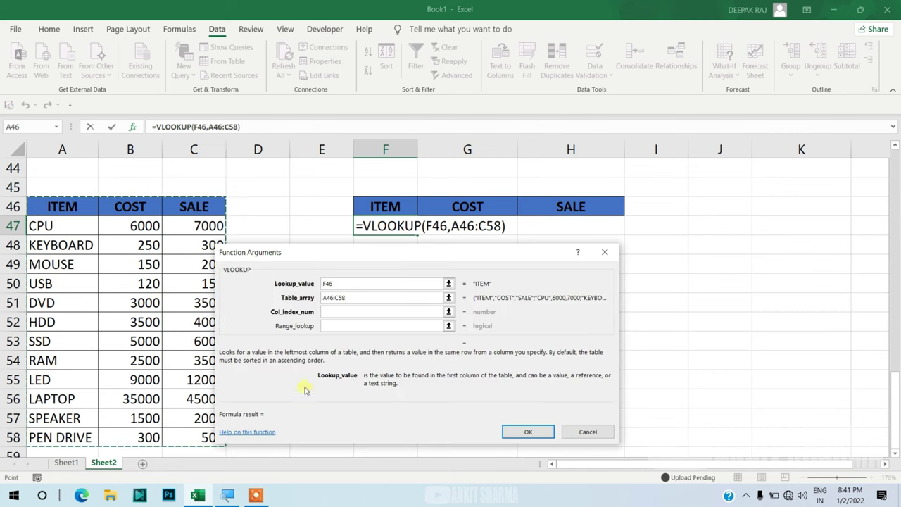
left_click(342, 314)
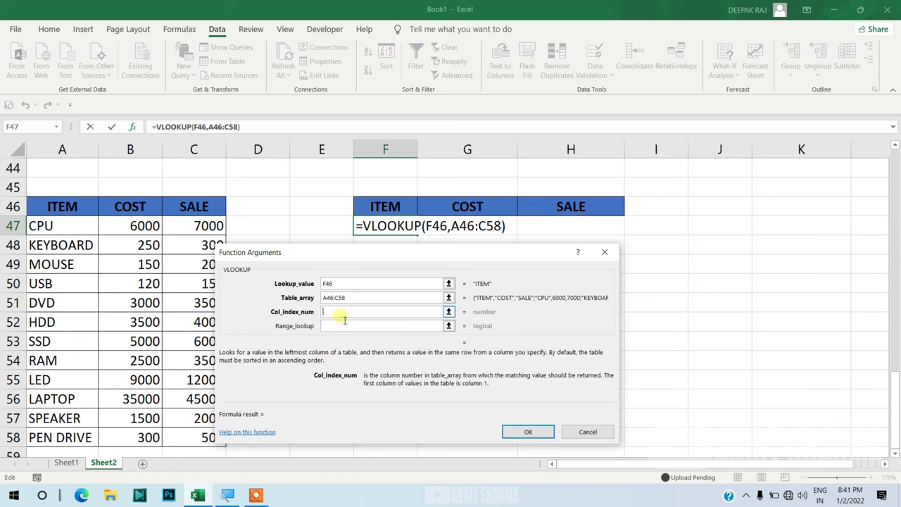
type("1")
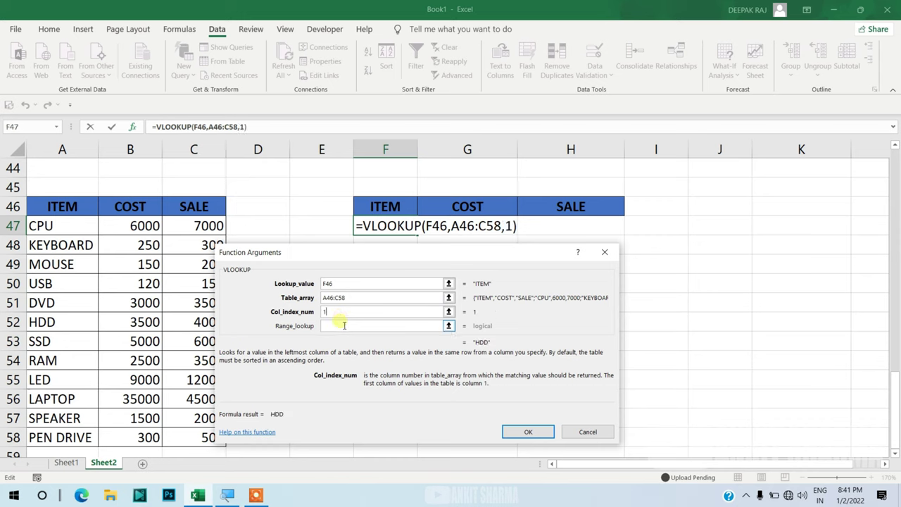
left_click(343, 327)
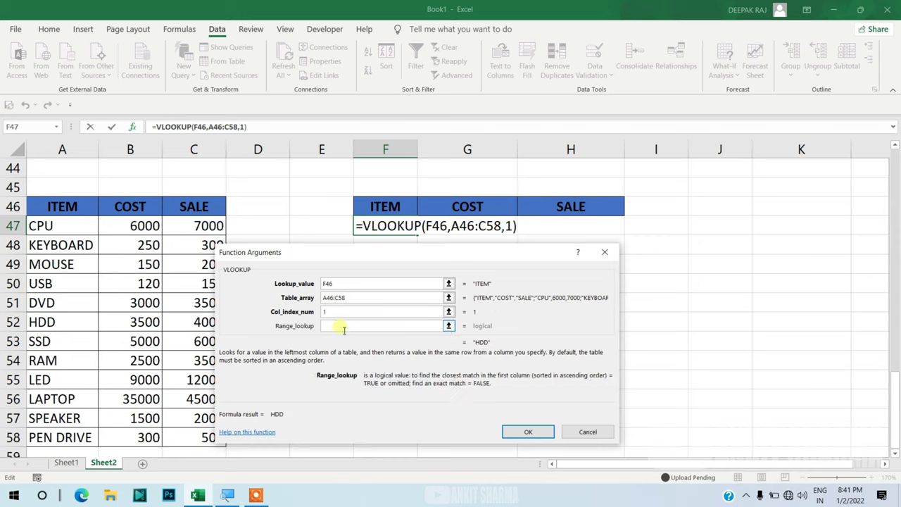
type("0")
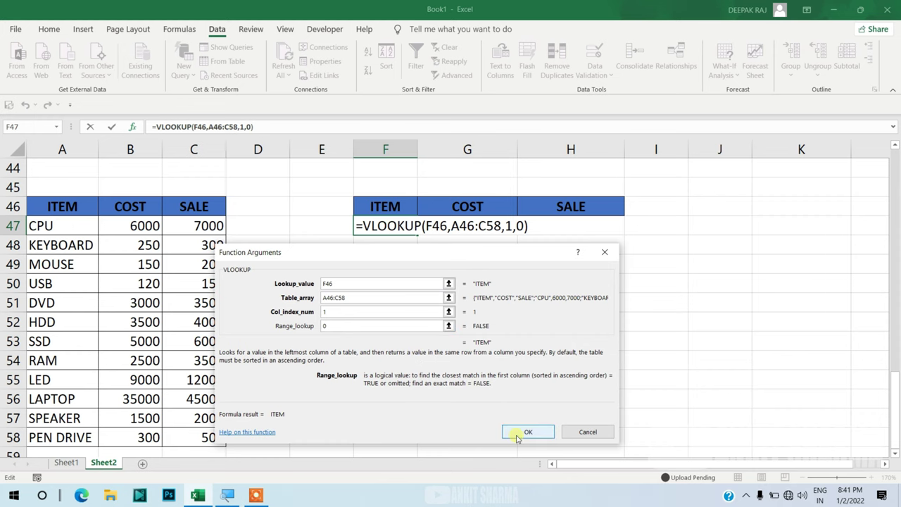
left_click(518, 434)
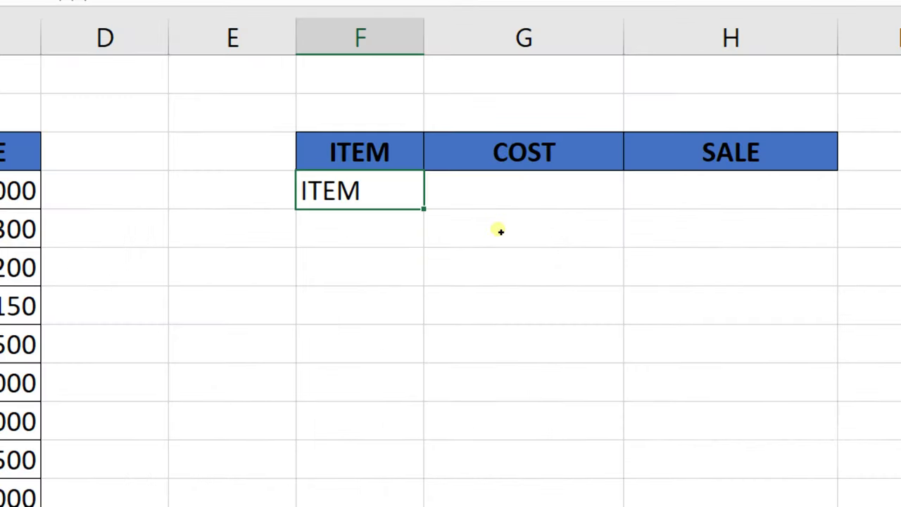
Step: Enter an exact-match VLOOKUP of F46 over A46:C58 returning column 2 in the COST cell
key("Tab")
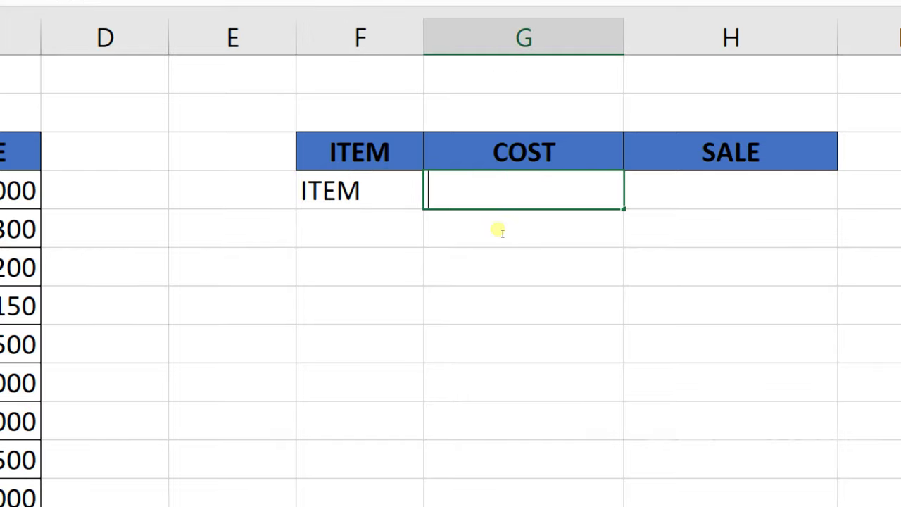
type("=VL")
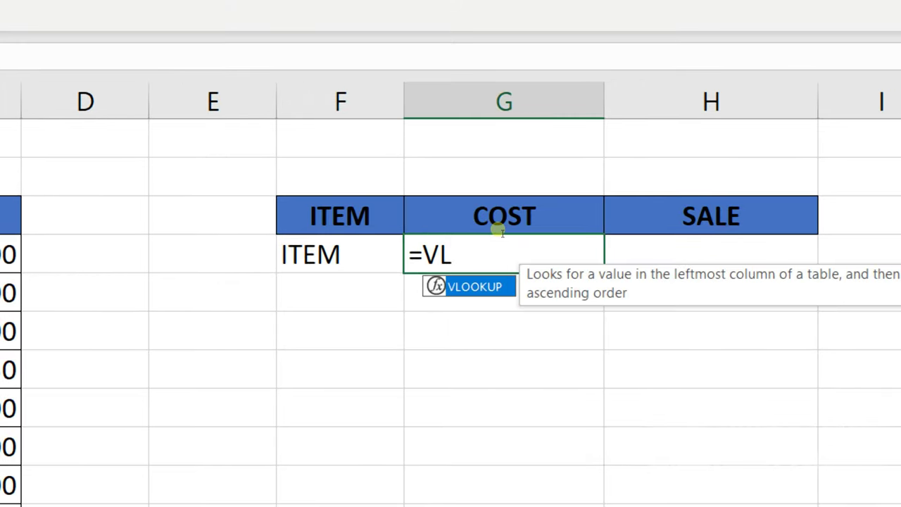
key("Tab")
key("ctrl+a")
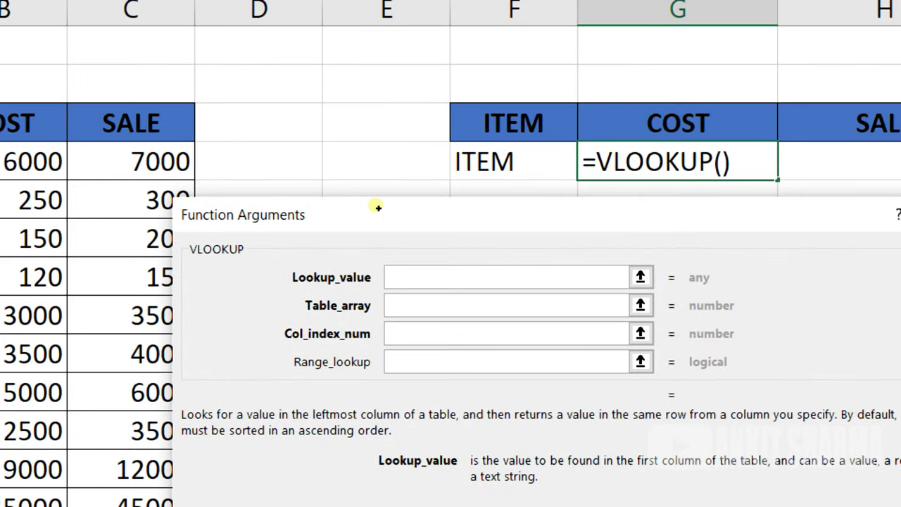
type("F46")
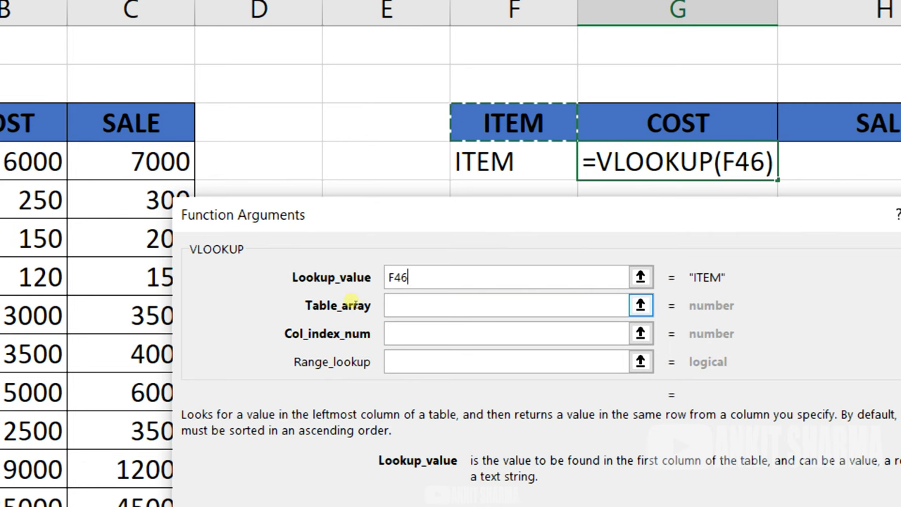
key("Tab")
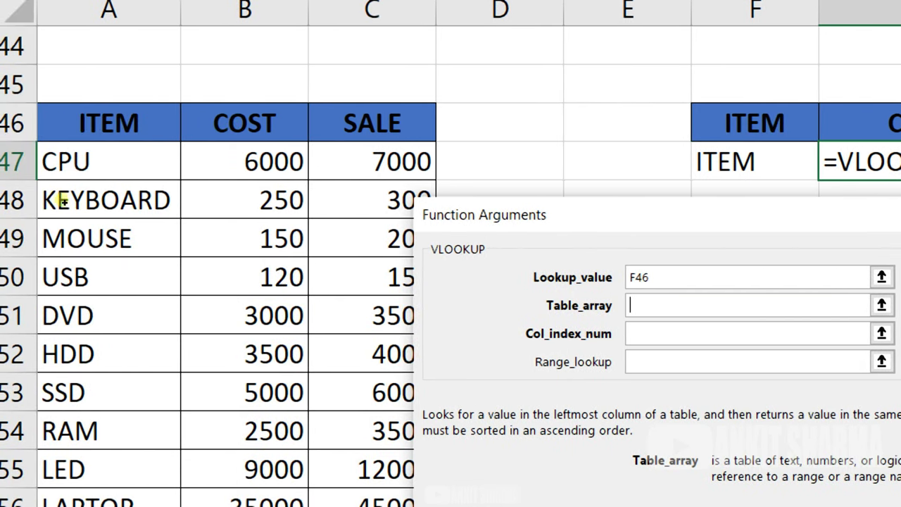
mouse_move(71, 125)
left_mouse_down()
mouse_move(160, 450)
mouse_move(227, 427)
left_mouse_up()
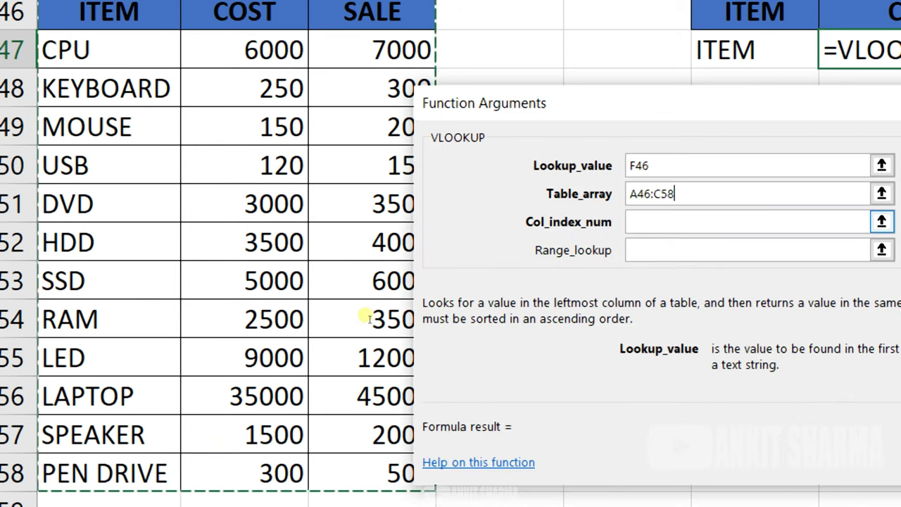
key("Tab")
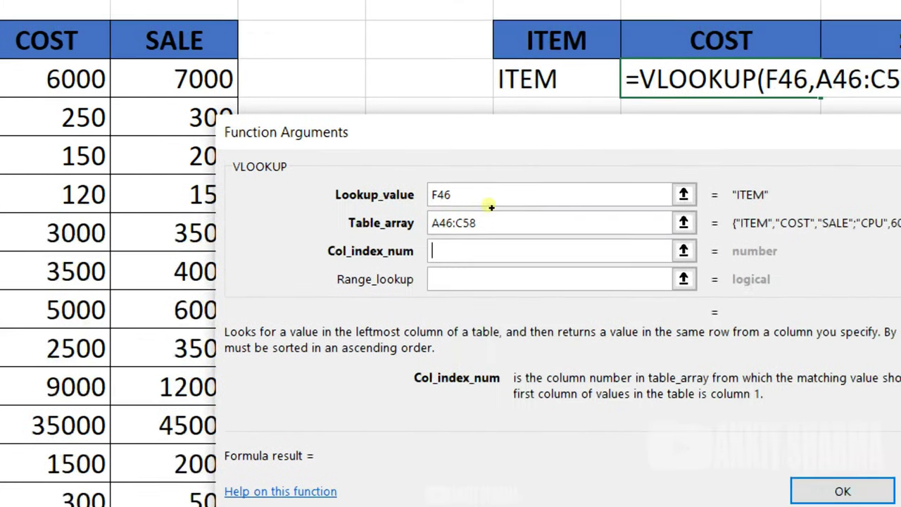
type("2")
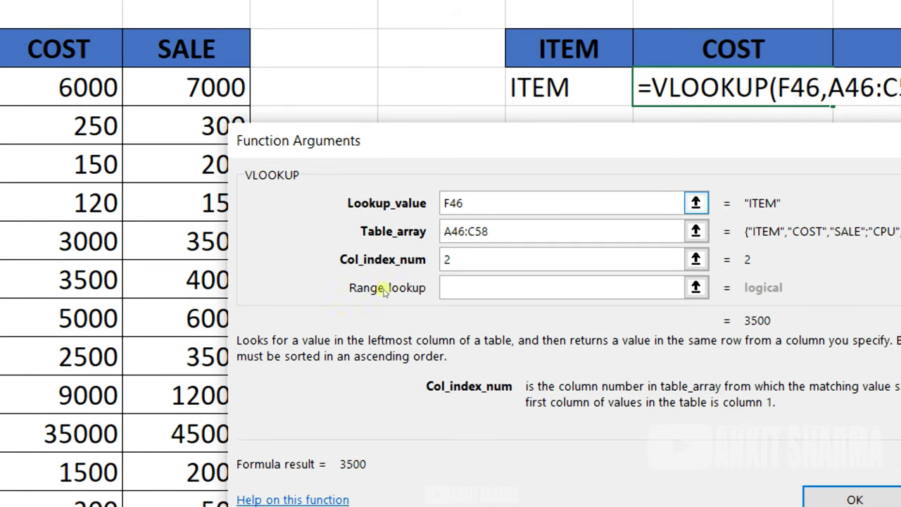
key("Tab")
type("0")
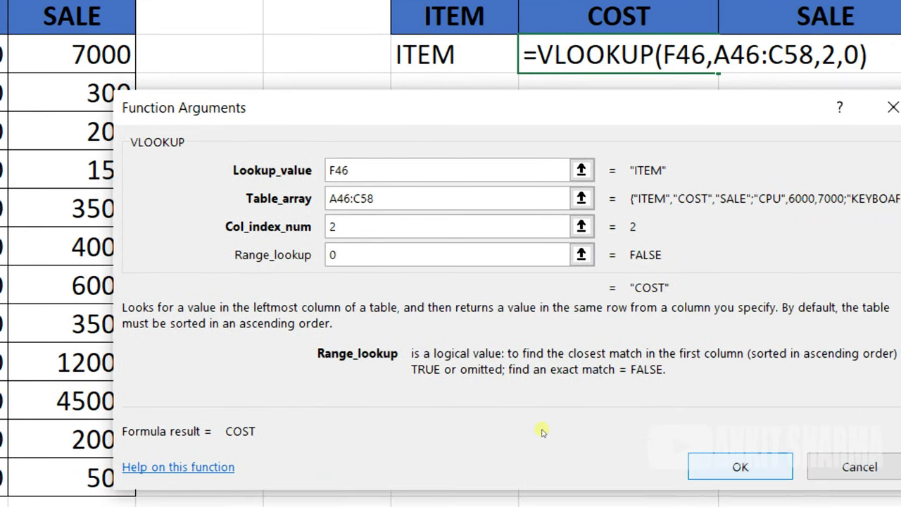
key("Return")
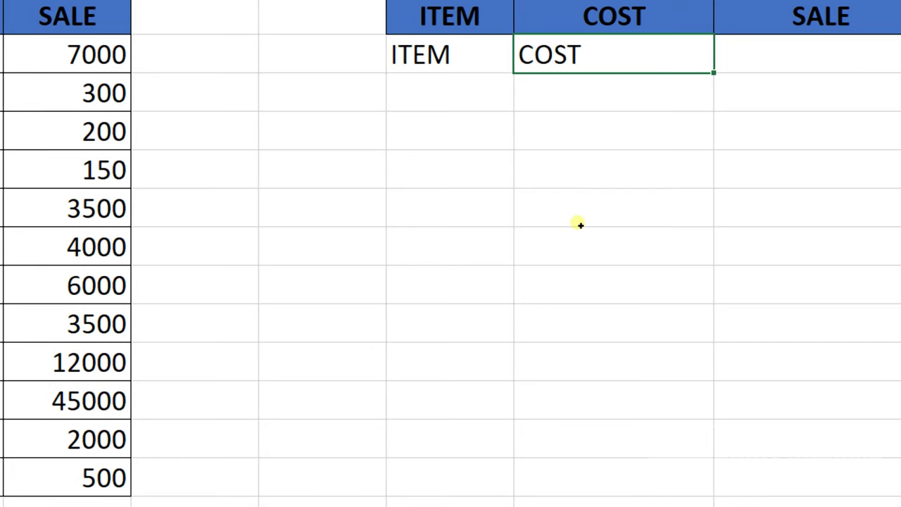
Step: Reuse the COST formula in the SALE cell with the column index changed to 3
key("F2")
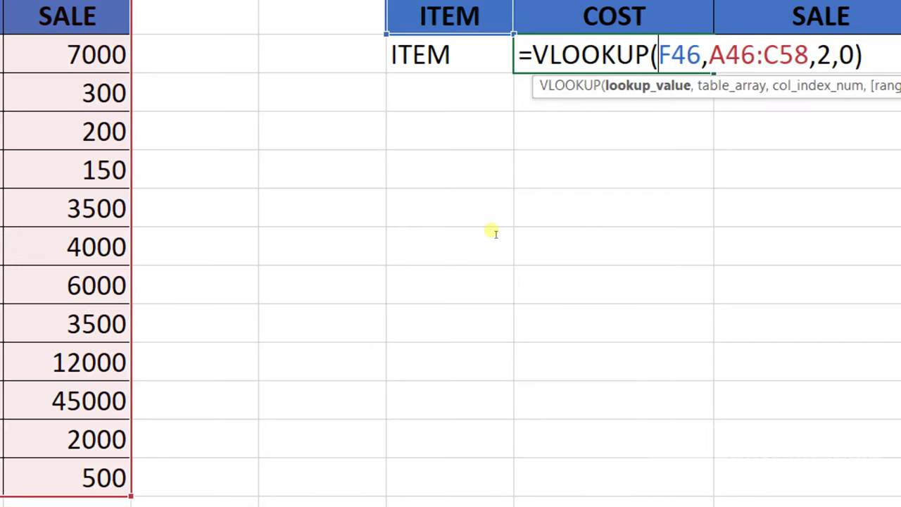
key("shift+Home")
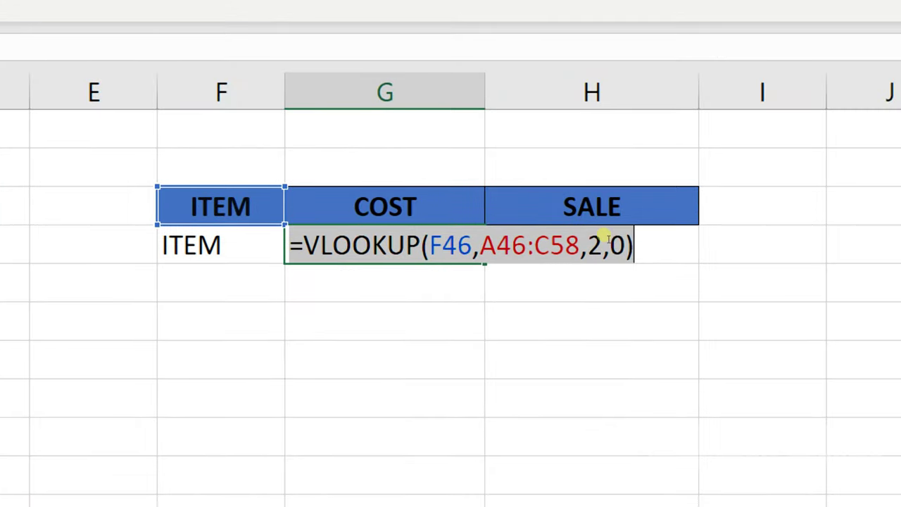
key("End")
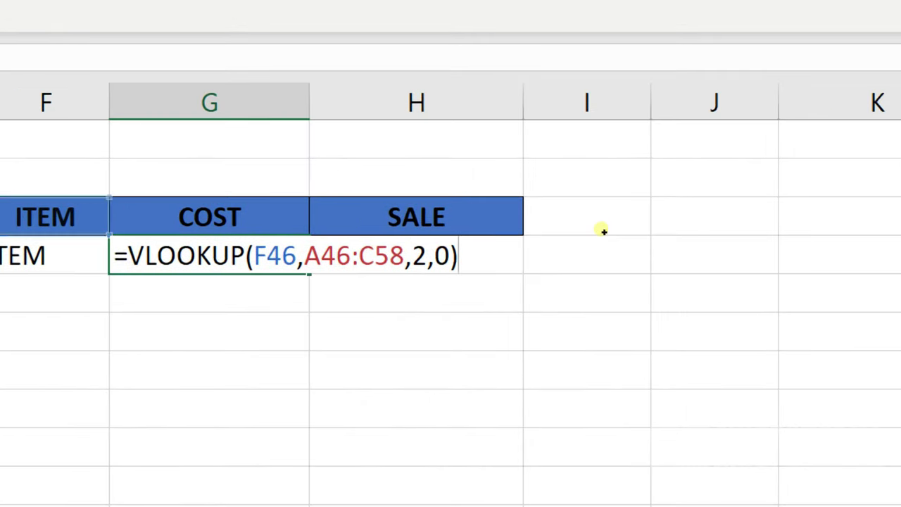
key("Return")
double_click(605, 228)
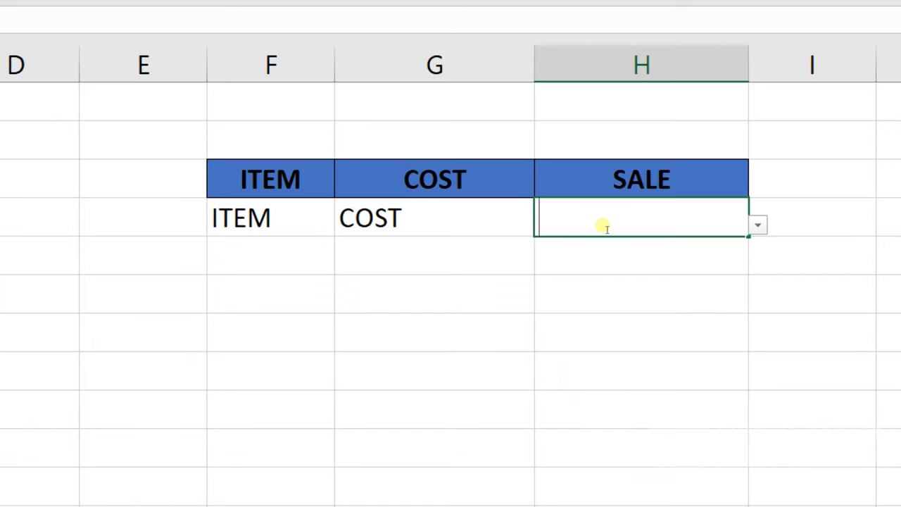
key("ctrl+v")
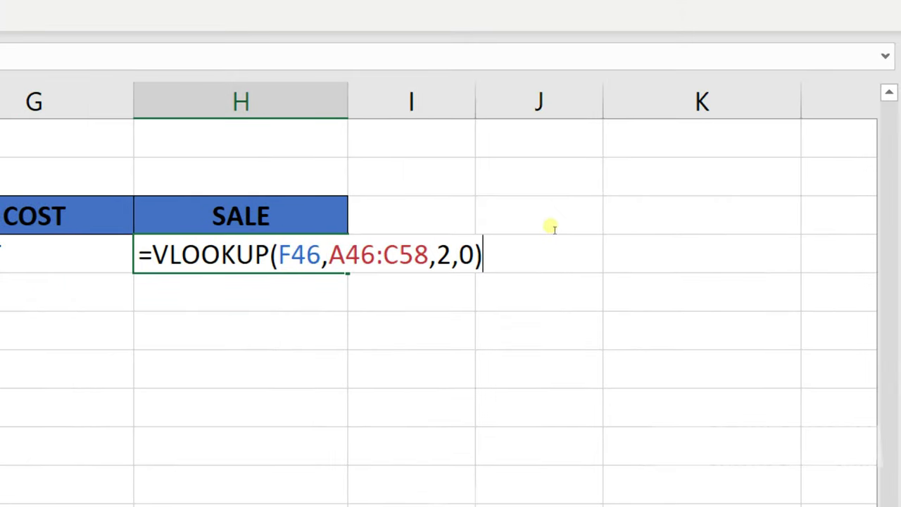
key("Left")
key("Left")
key("Left")
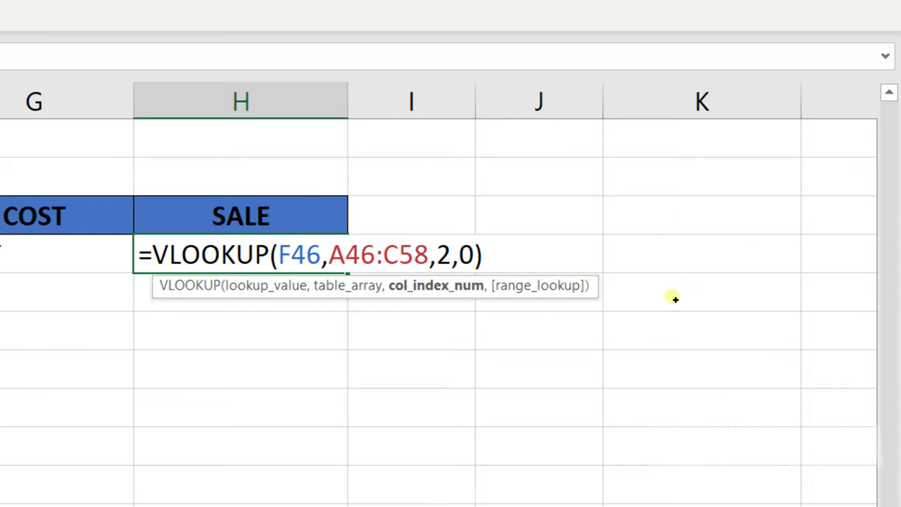
key("BackSpace")
type("3")
key("ctrl+Return")
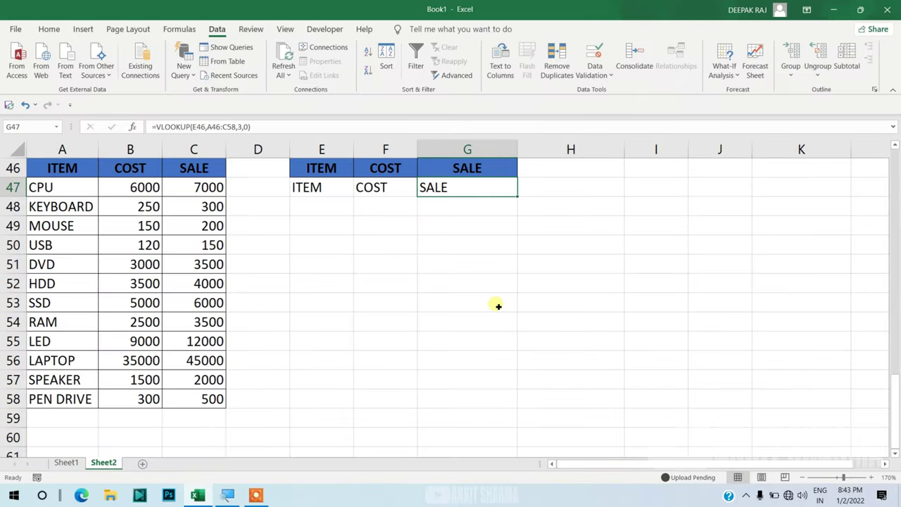
left_click(403, 212)
Step: Pick CPU from the E46 item drop-down, then enter KEYBOARD to look up 250 and 300
double_click(459, 195)
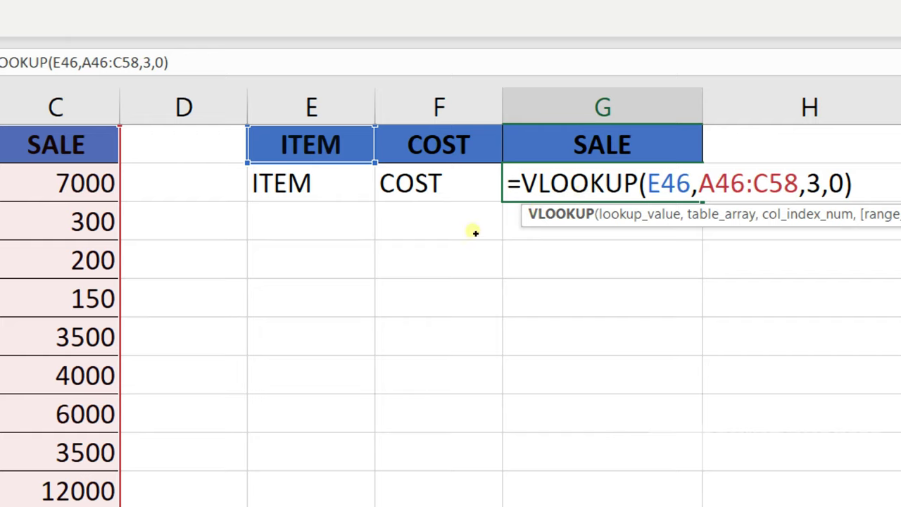
key("Return")
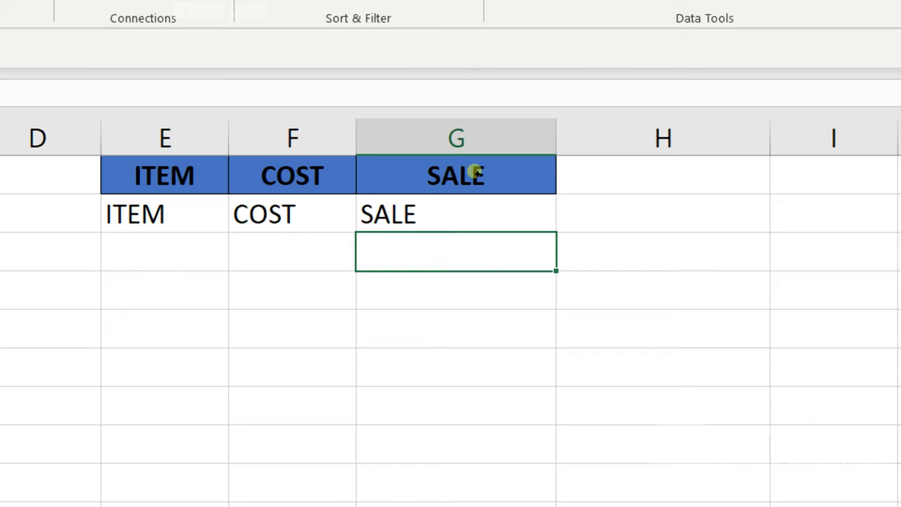
key("Up")
key("Up")
key("Left")
key("Left")
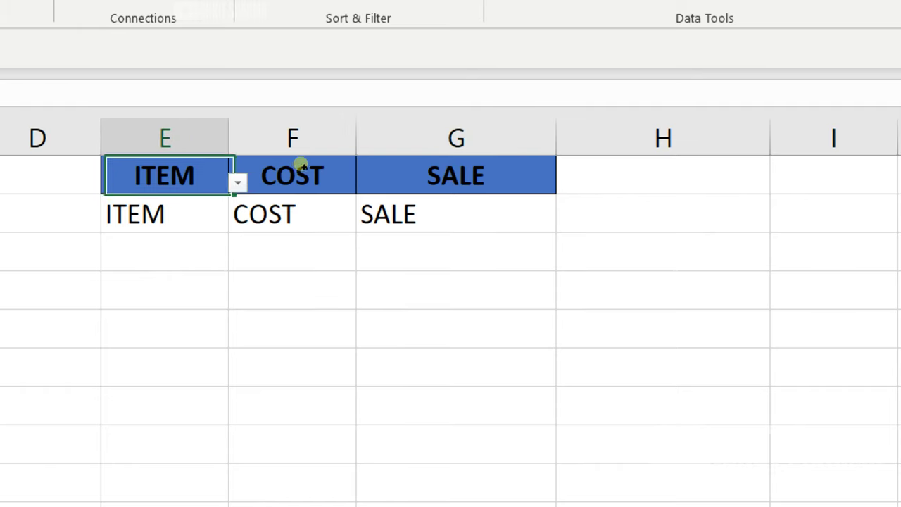
key("alt+Down")
key("Down")
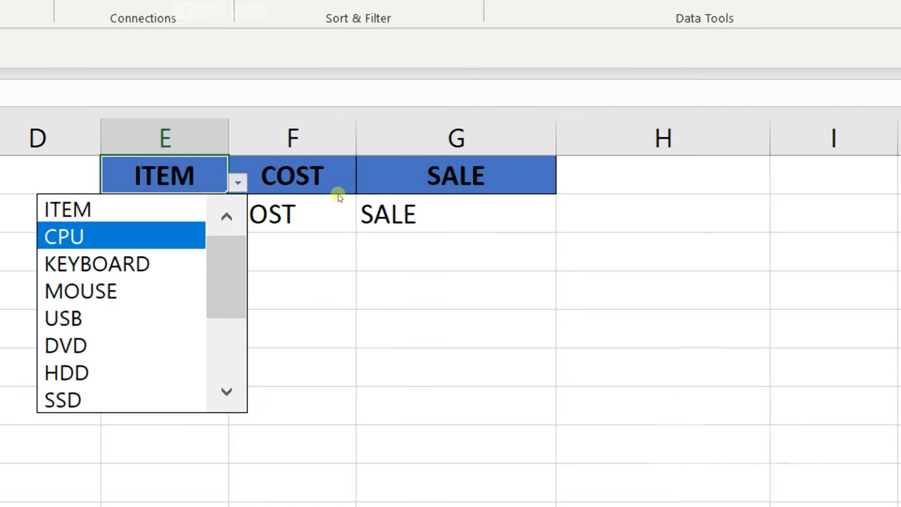
key("Return")
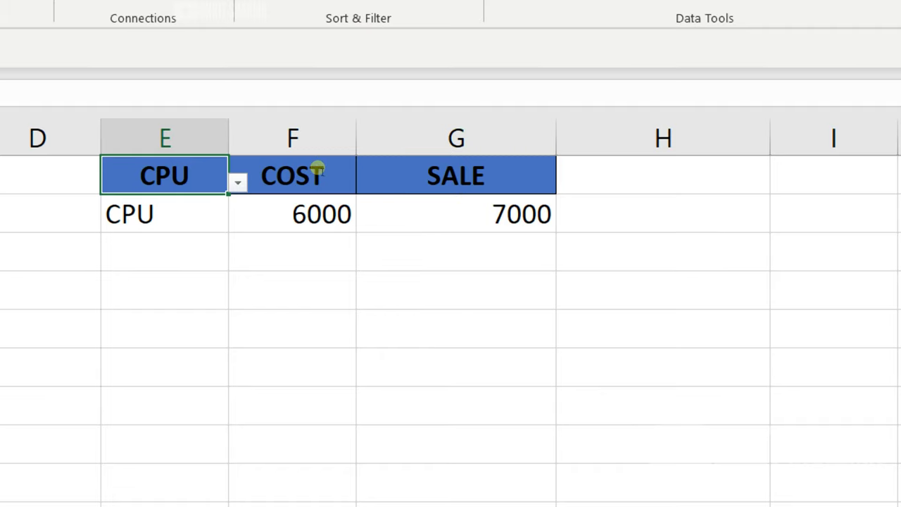
type("KEYBOARD")
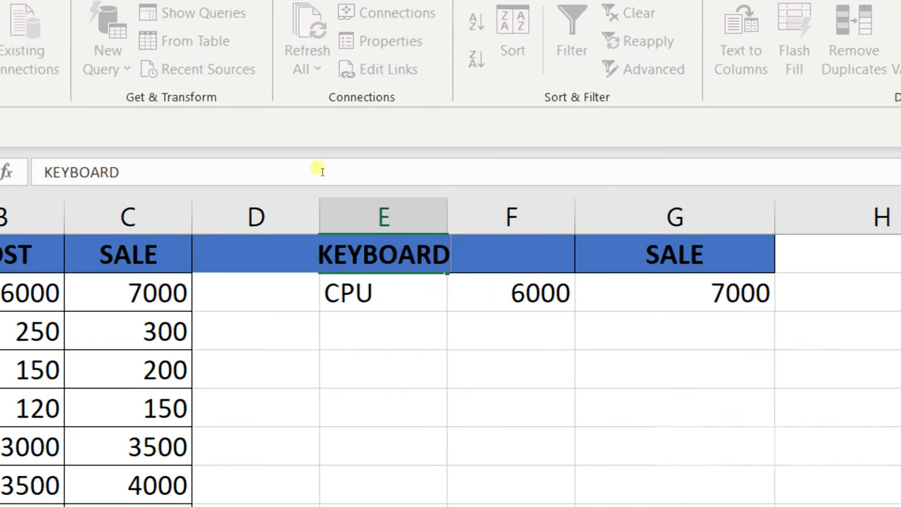
key("Return")
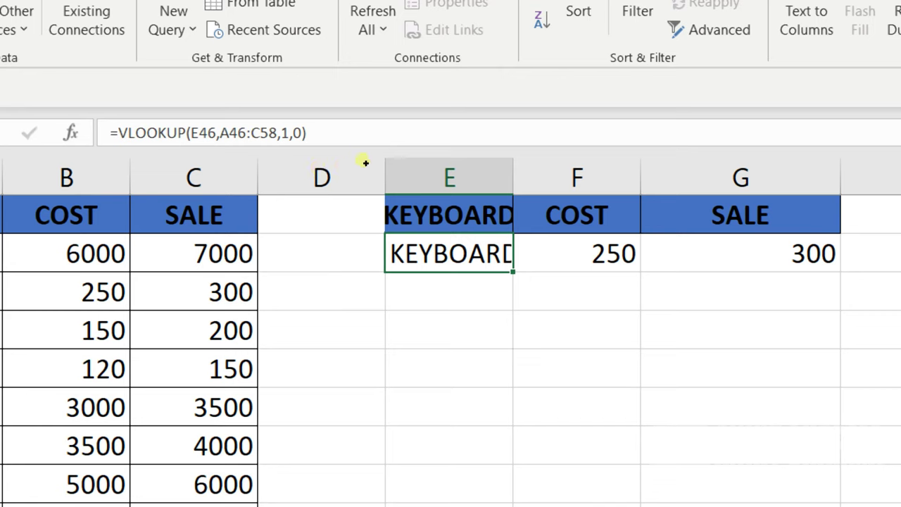
Step: AutoFit column E's width so KEYBOARD fits
key("alt+h")
key("o")
key("i")
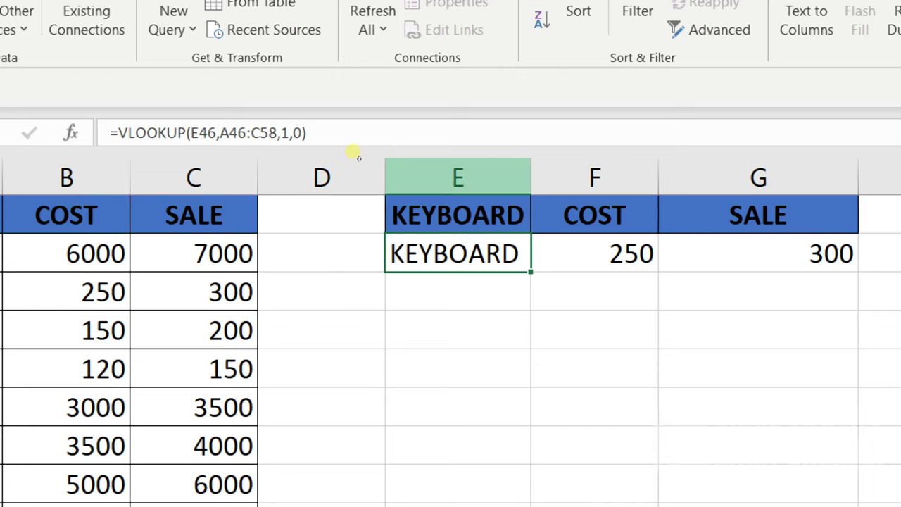
key("Right")
key("Down")
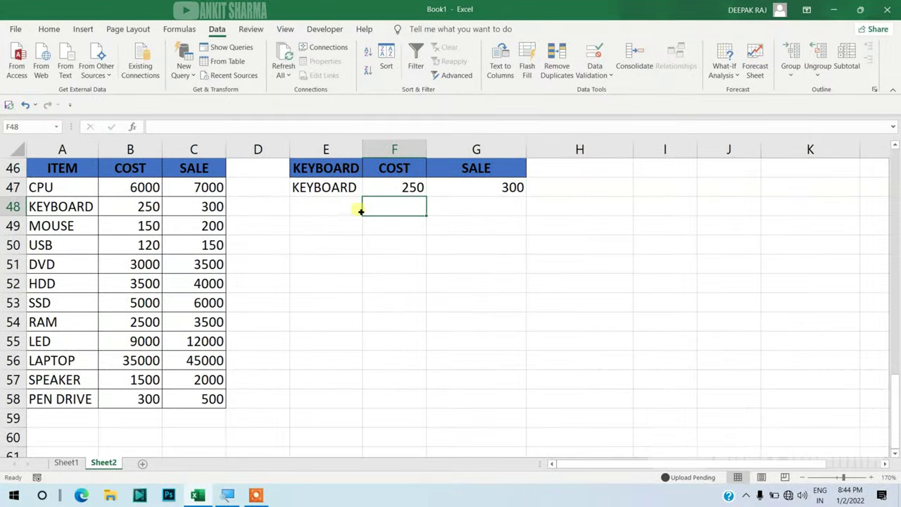
Step: Apply All Borders to the lookup table E46:G47 and scroll to review it
left_click(299, 236)
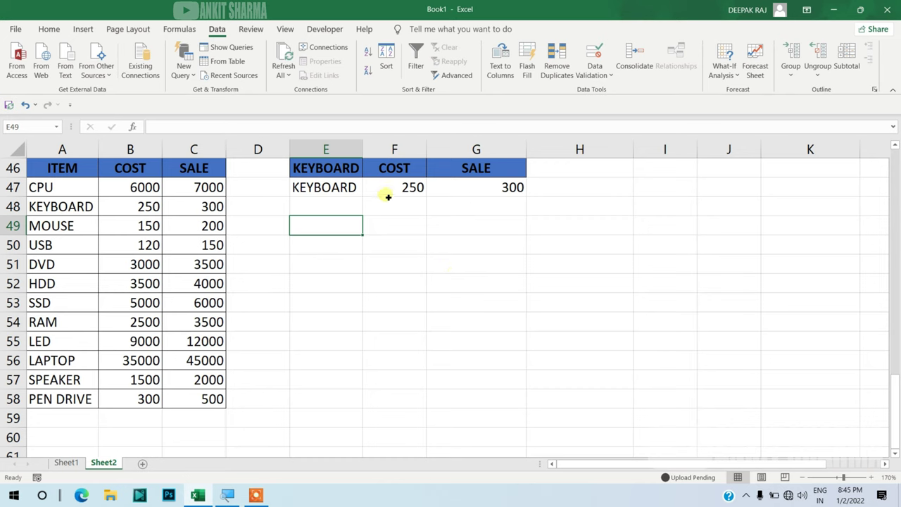
left_click(352, 176)
key("ctrl+a")
left_click(49, 29)
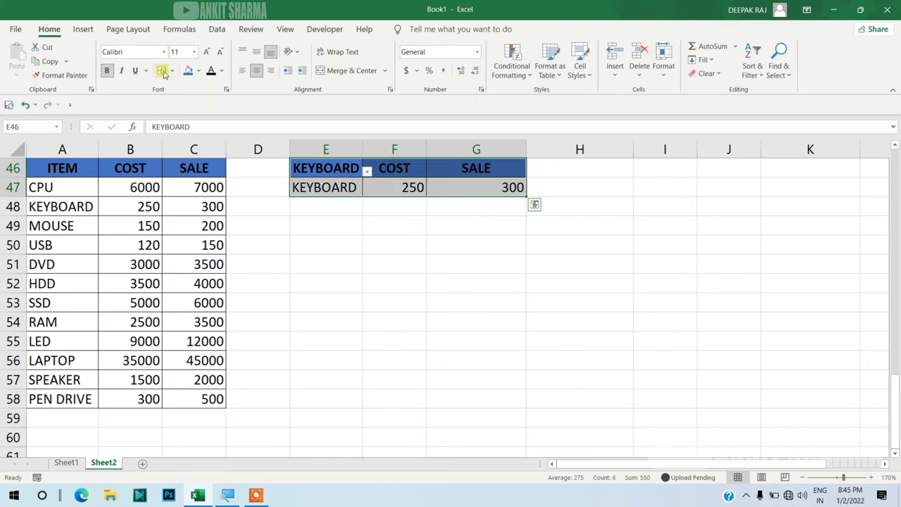
left_click(164, 71)
left_click(345, 230)
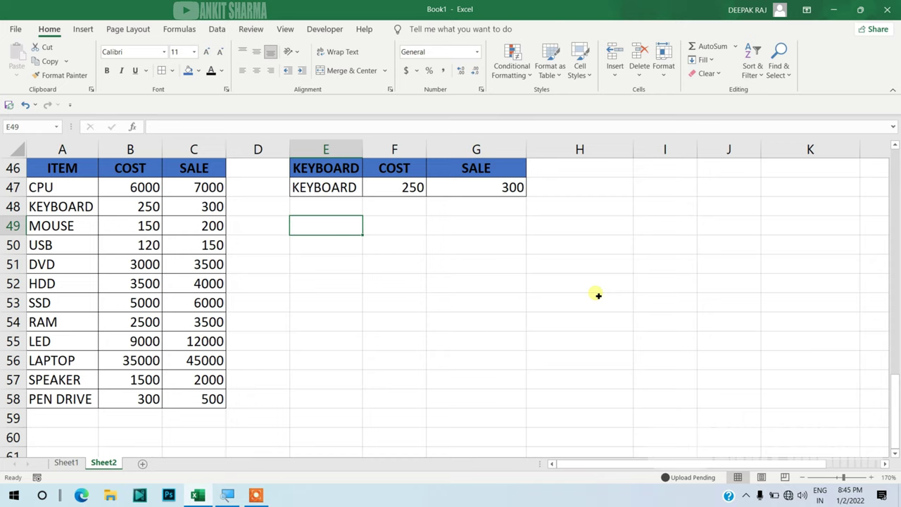
mouse_move(895, 381)
left_mouse_down()
mouse_move(887, 229)
mouse_move(895, 151)
left_mouse_up()
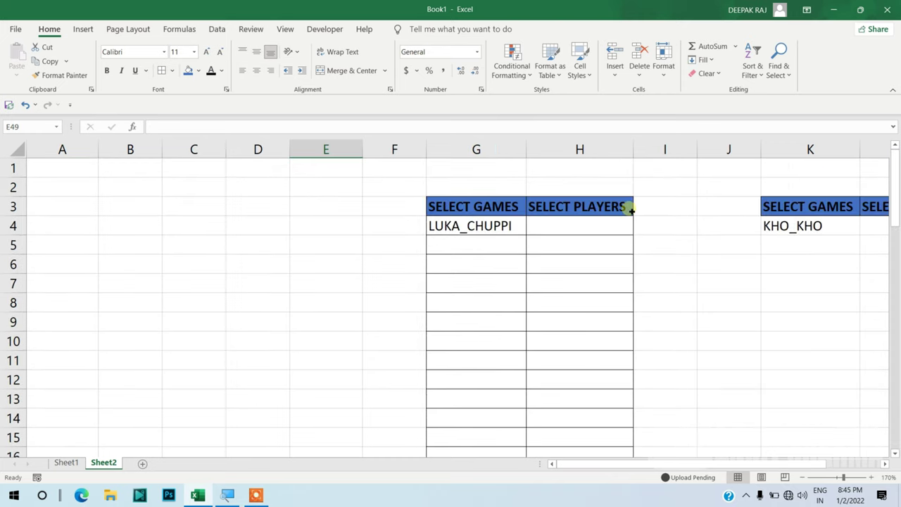
left_click_drag(894, 184, 891, 385)
left_click(620, 380)
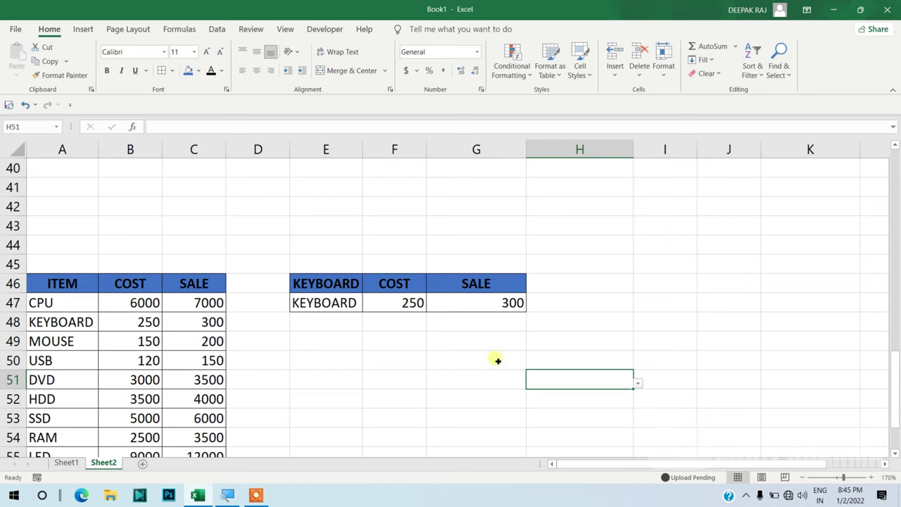